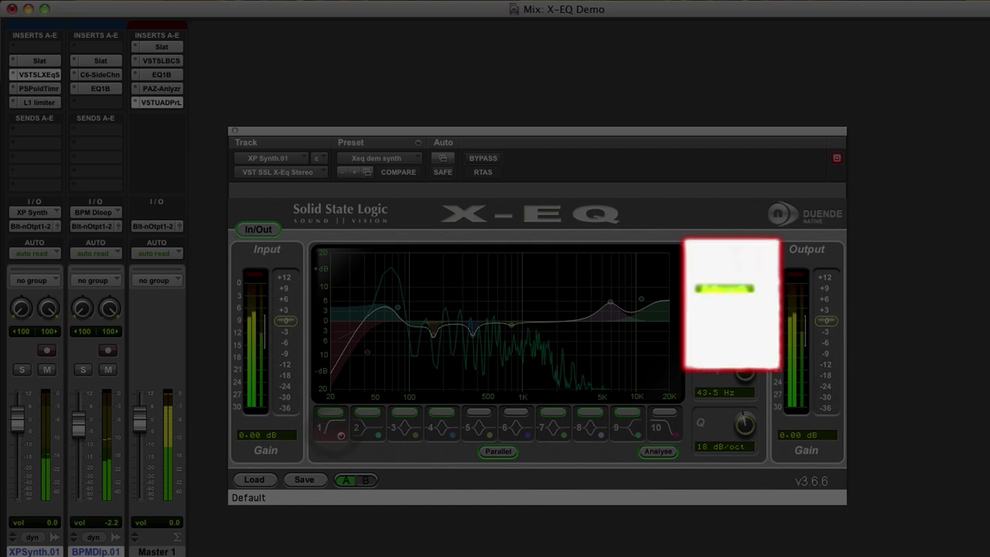
# Browse the filter-type lists for bands 1 and 3 without changing anything.
pyautogui.click(731, 292)
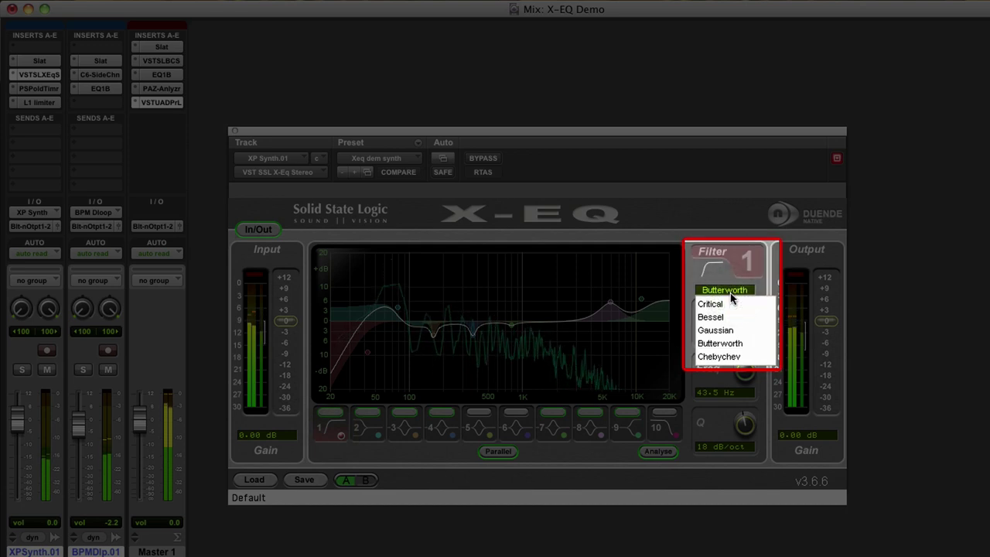
pyautogui.click(727, 291)
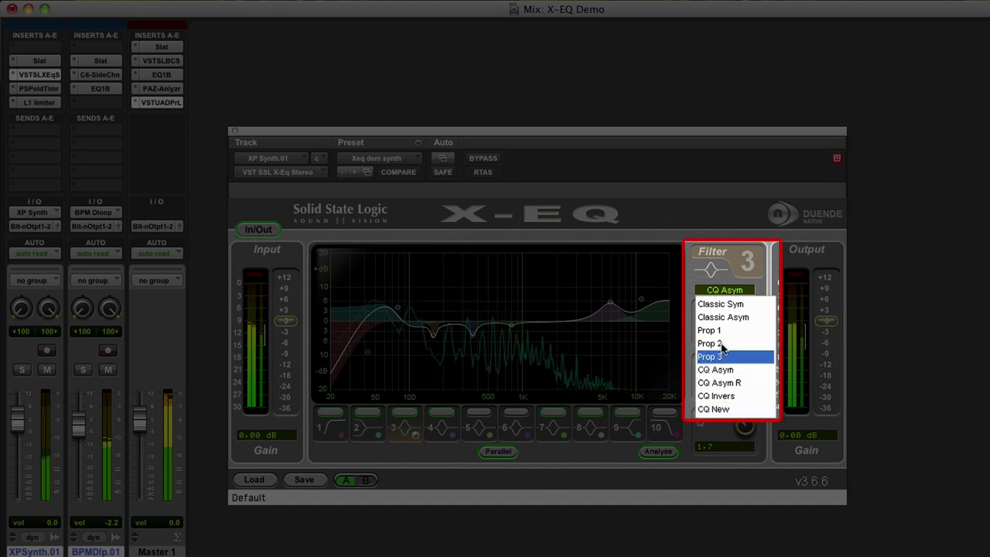
pyautogui.click(712, 220)
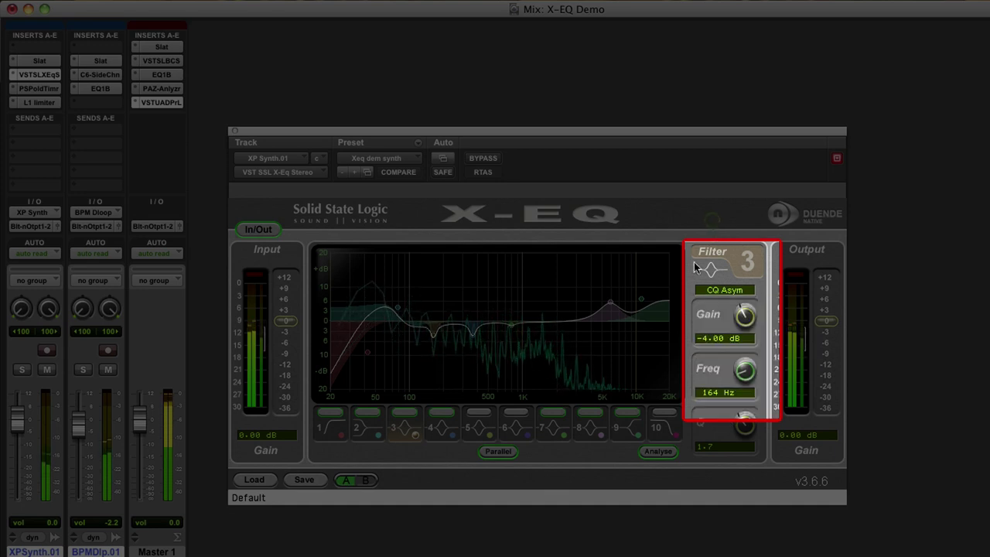
# Raise band 9's Q above 0.7, then set band 2's Q to 1.7.
pyautogui.click(621, 433)
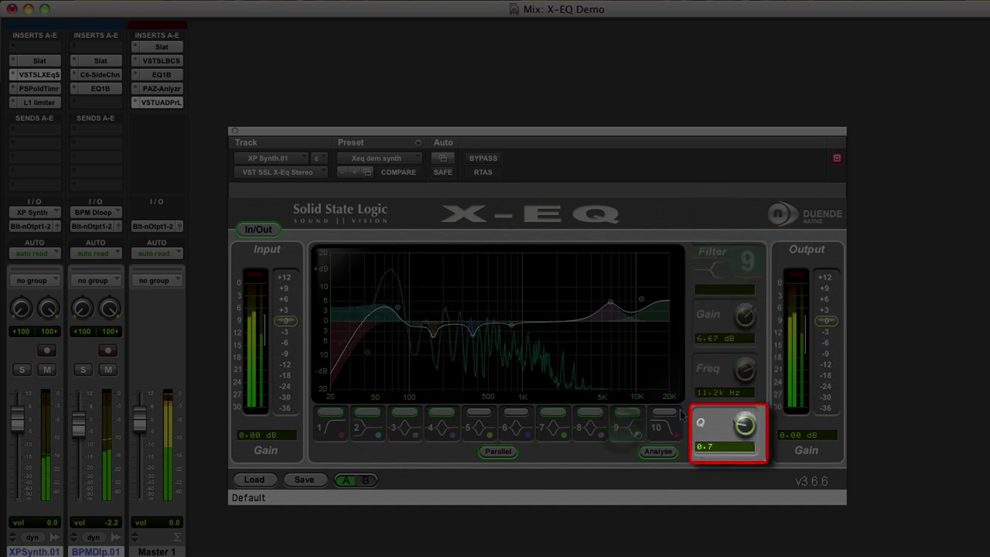
pyautogui.moveTo(745, 424)
pyautogui.mouseDown()
pyautogui.moveTo(758, 402)
pyautogui.moveTo(747, 424)
pyautogui.mouseUp()
pyautogui.click(376, 433)
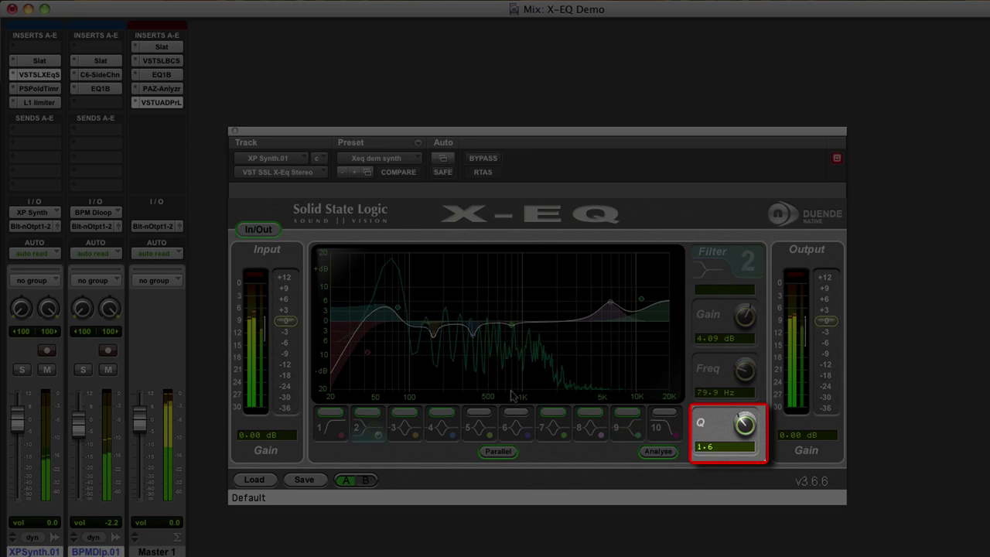
pyautogui.moveTo(745, 424)
pyautogui.mouseDown()
pyautogui.moveTo(746, 433)
pyautogui.moveTo(746, 413)
pyautogui.mouseUp()
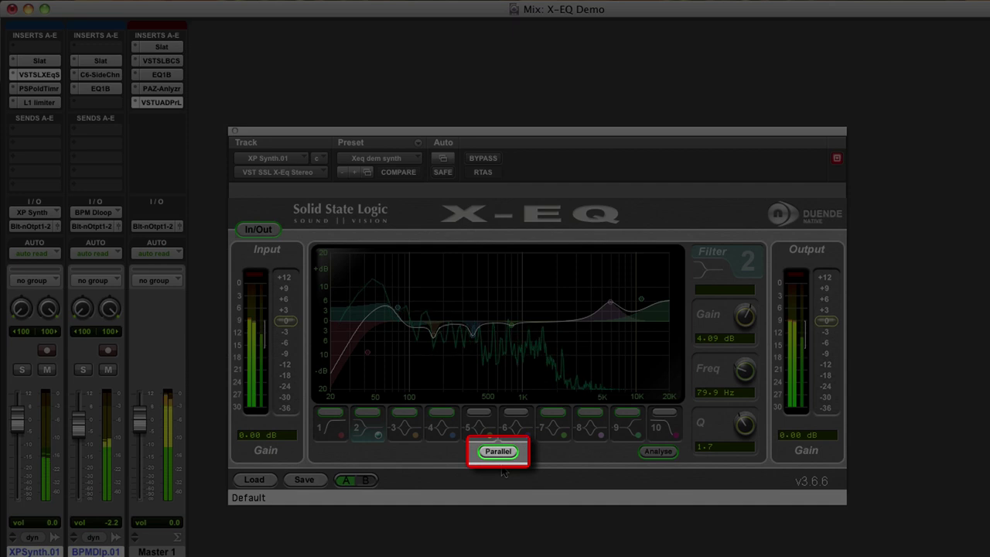
# Boost band 3 to about 5 dB, then pull it back down into a cut.
pyautogui.click(412, 431)
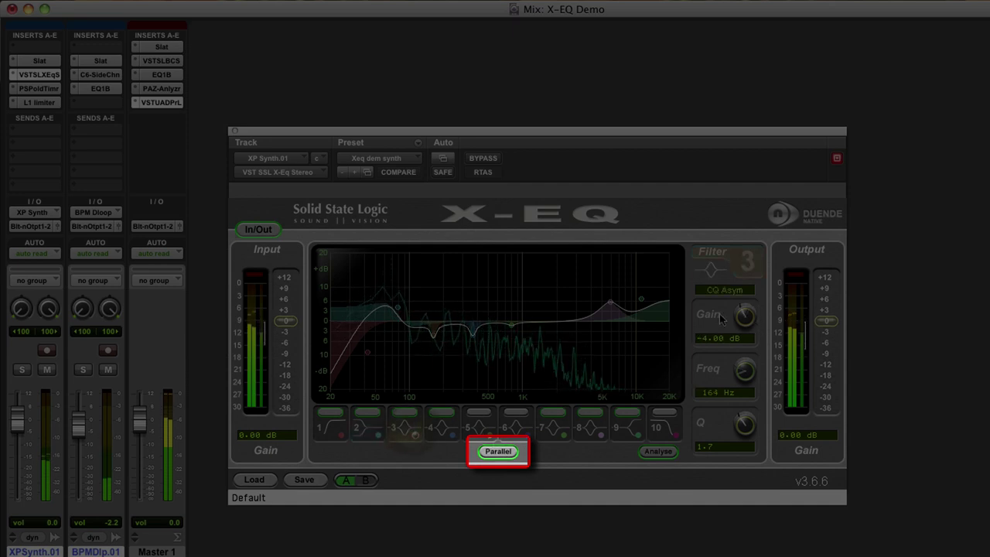
pyautogui.moveTo(741, 321); pyautogui.dragTo(742, 302)
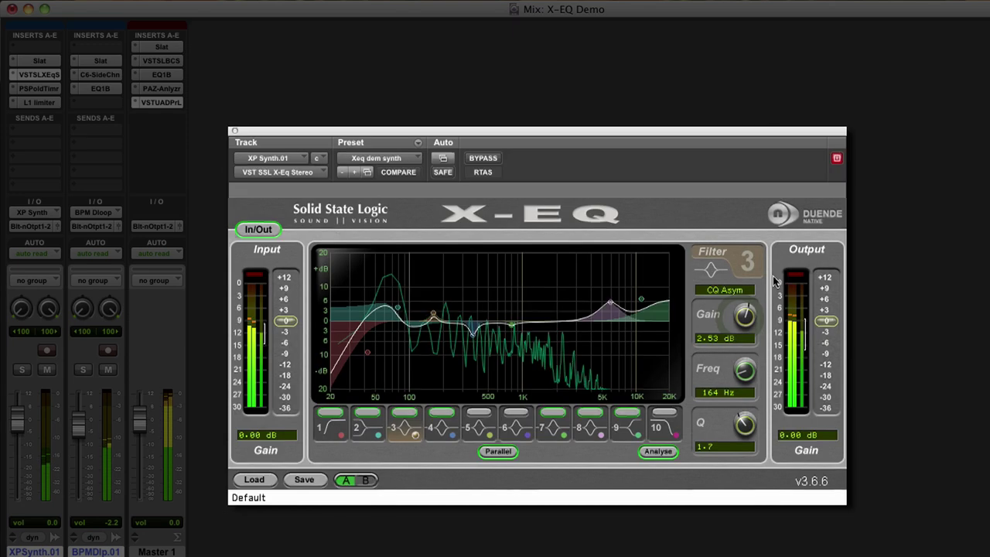
pyautogui.moveTo(818, 269); pyautogui.dragTo(771, 327)
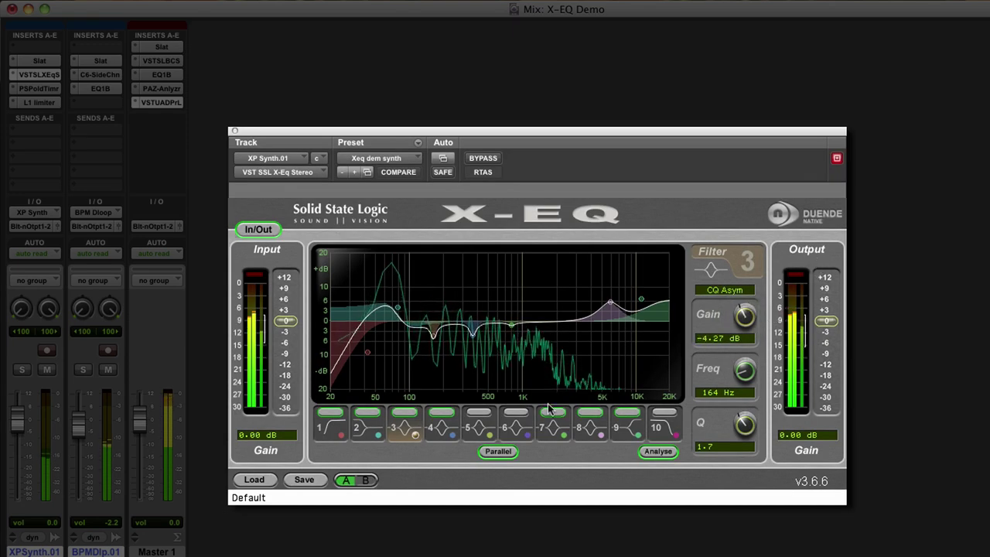
# Raise band 4 into a boost near 503 Hz and compare with parallel mode off, then on.
pyautogui.click(452, 430)
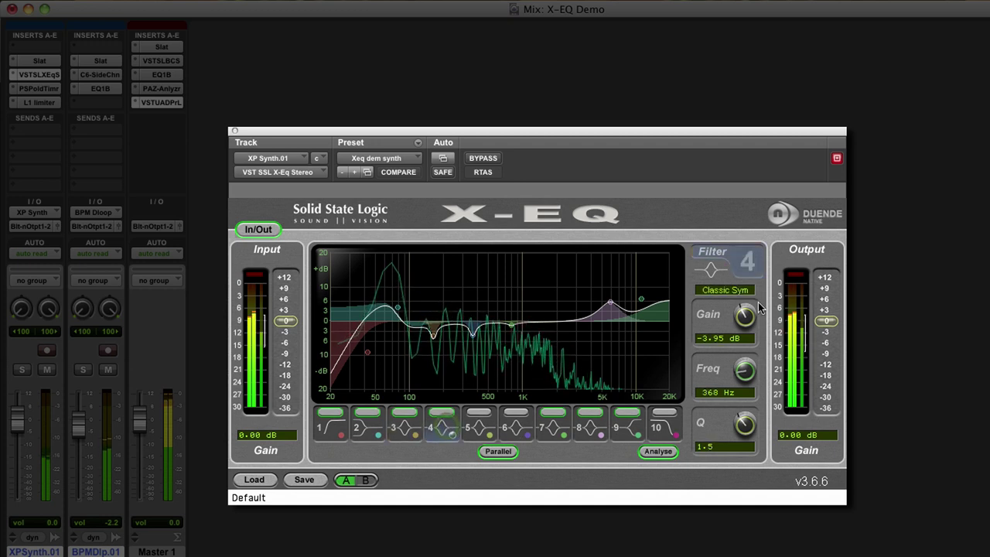
pyautogui.moveTo(472, 333); pyautogui.dragTo(510, 332)
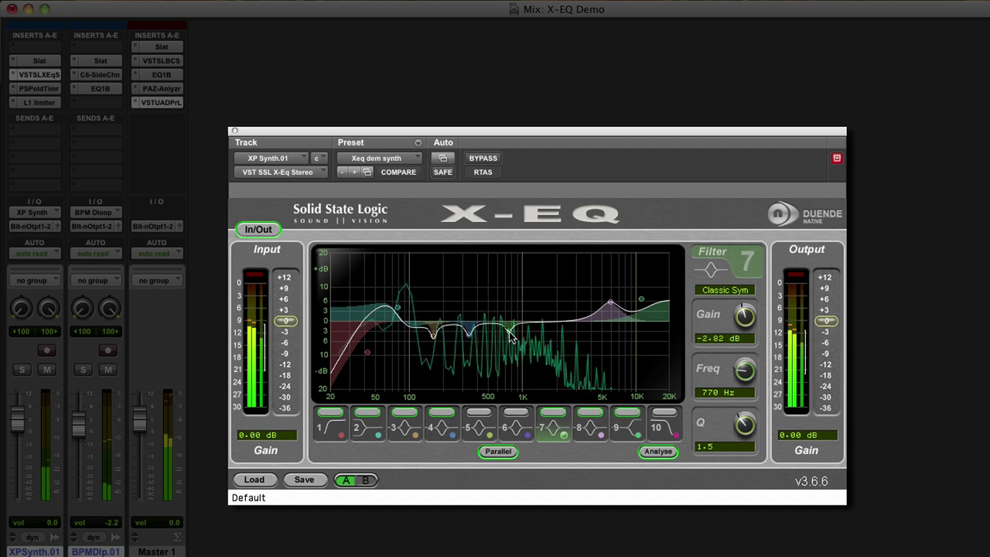
pyautogui.click(499, 453)
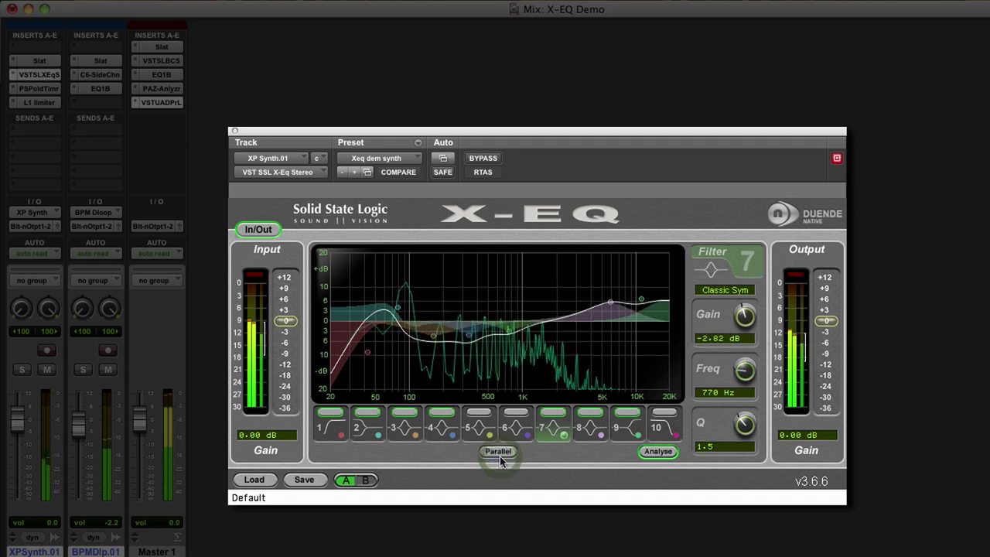
pyautogui.click(500, 453)
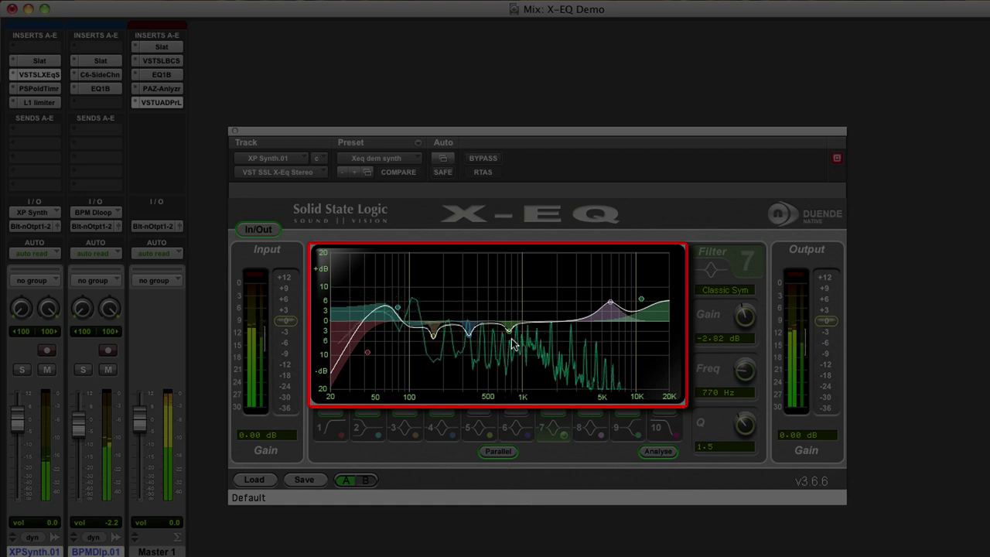
# Sweep band 7's node on the EQ graph, finishing as a -3.05 dB cut at 782 Hz.
pyautogui.moveTo(509, 334); pyautogui.dragTo(438, 306)
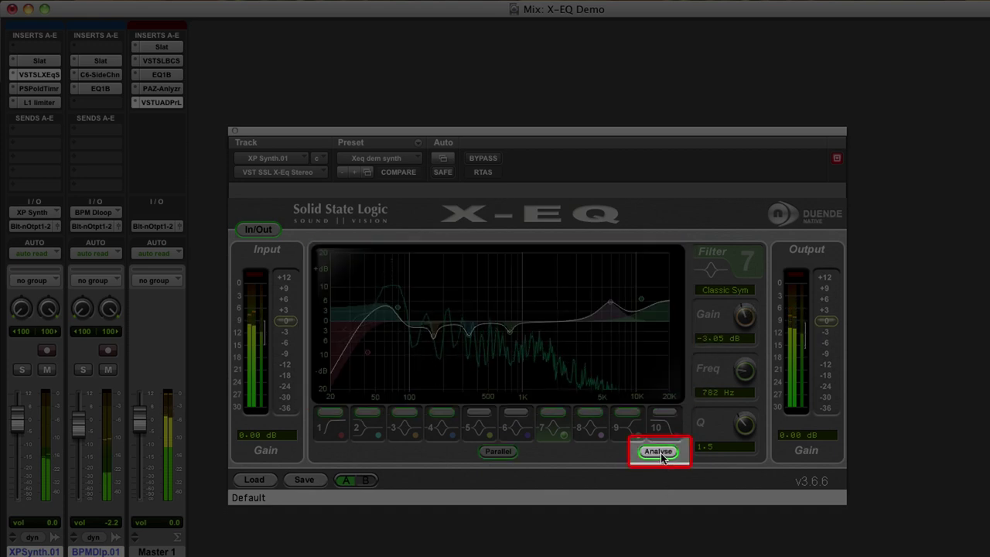
# Toggle the spectrum analyser off and on, then switch to the flat B comparison setting.
pyautogui.click(659, 453)
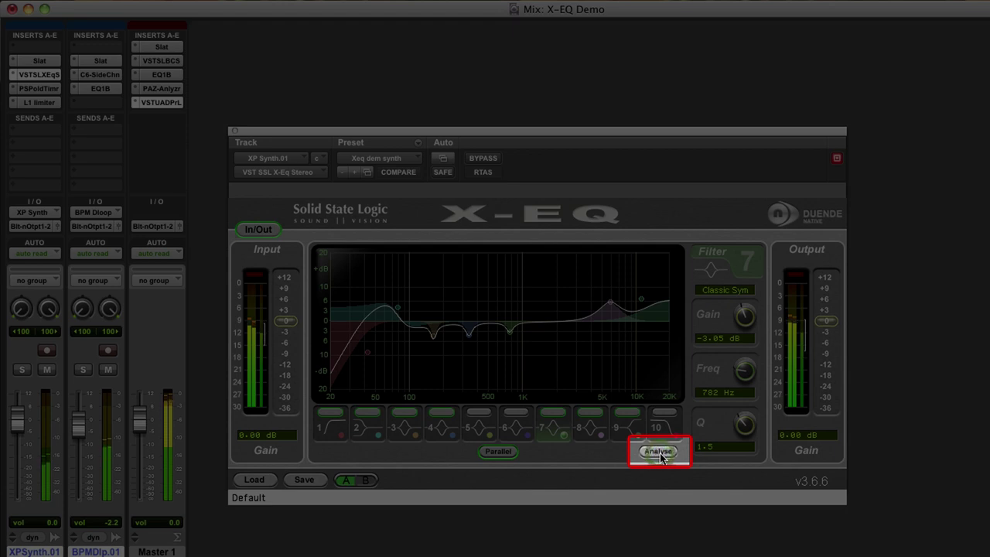
pyautogui.click(658, 452)
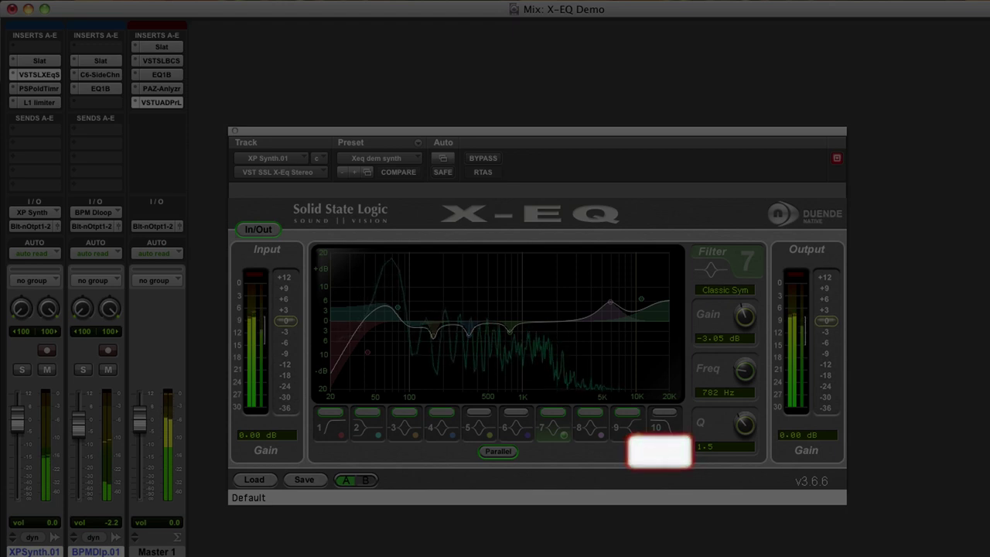
pyautogui.click(367, 480)
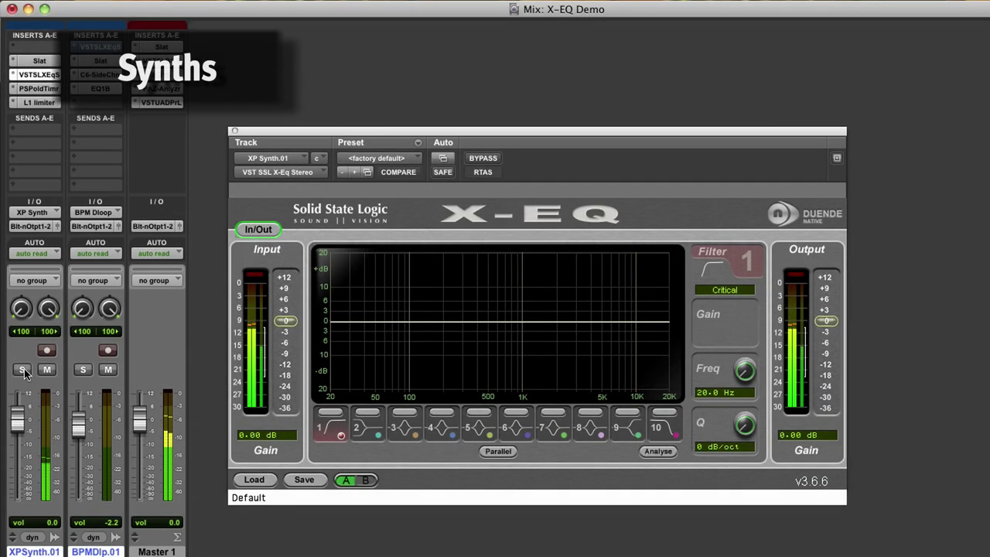
# Solo XPSynth.01 and make band 1 a Critical high-pass at 43.5 Hz with a 36 dB/oct slope.
pyautogui.click(23, 369)
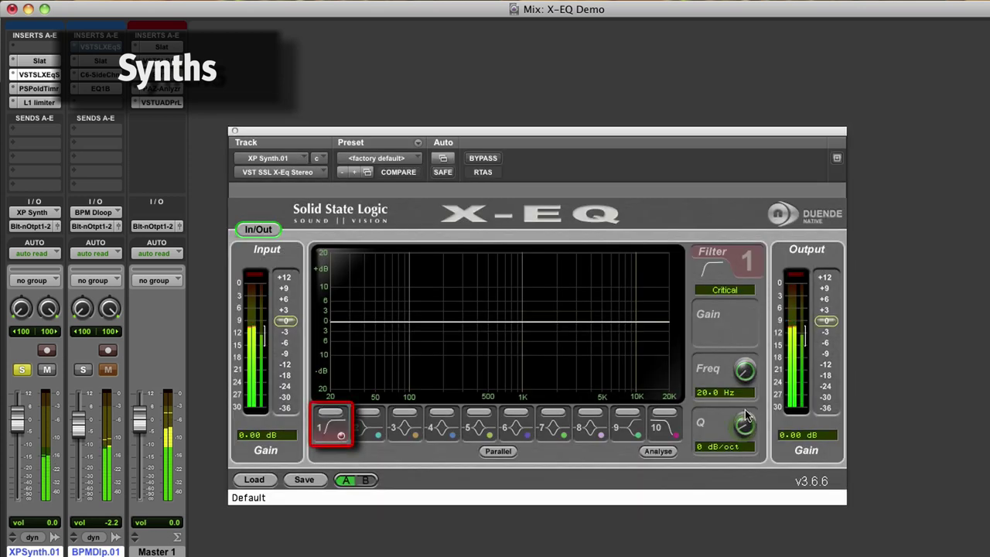
pyautogui.moveTo(734, 437); pyautogui.dragTo(755, 348)
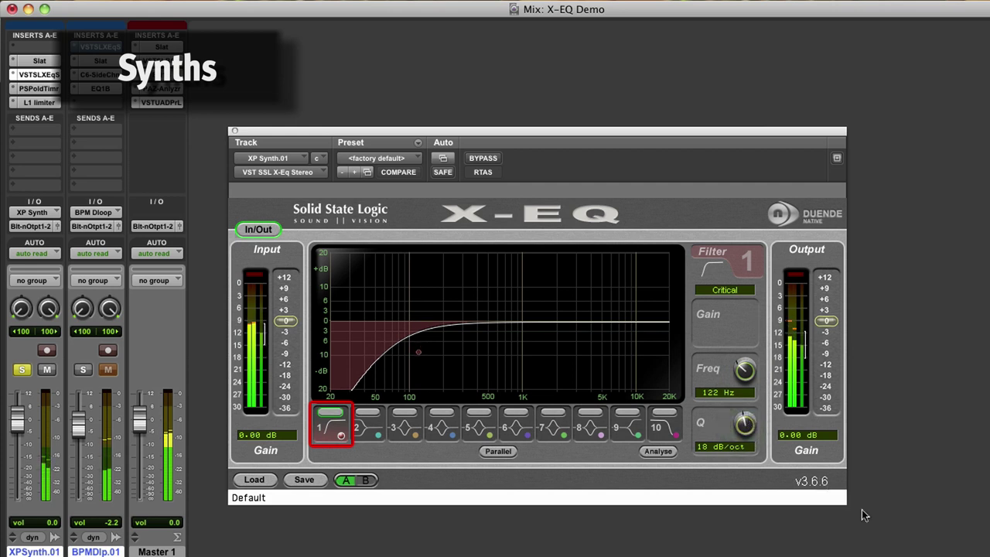
pyautogui.moveTo(747, 373); pyautogui.dragTo(744, 416)
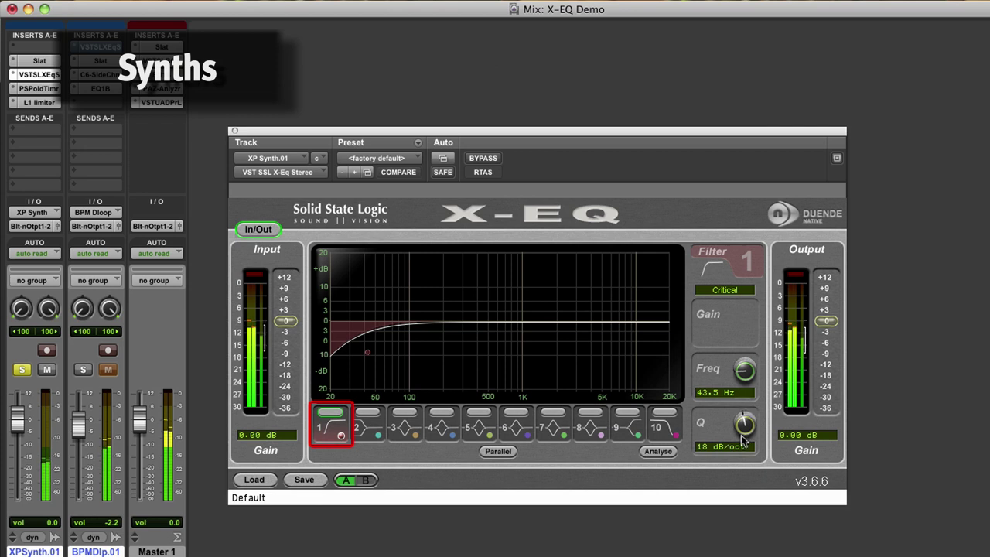
pyautogui.moveTo(743, 440)
pyautogui.mouseDown()
pyautogui.moveTo(792, 329)
pyautogui.moveTo(738, 525)
pyautogui.moveTo(754, 423)
pyautogui.mouseUp()
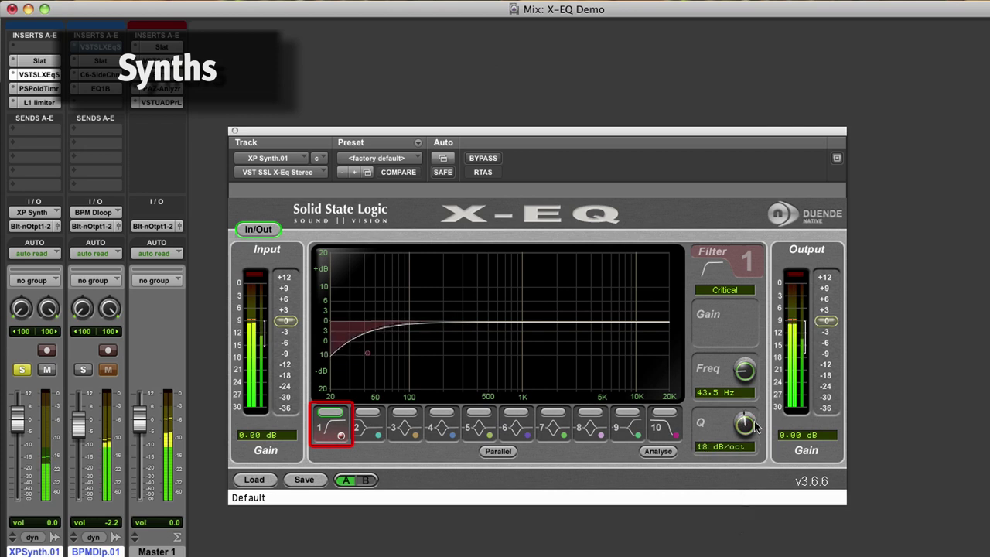
# Audition Bessel, Gaussian, Butterworth and Chebychev high-pass types, ending on Butterworth at 18 dB/oct.
pyautogui.click(730, 292)
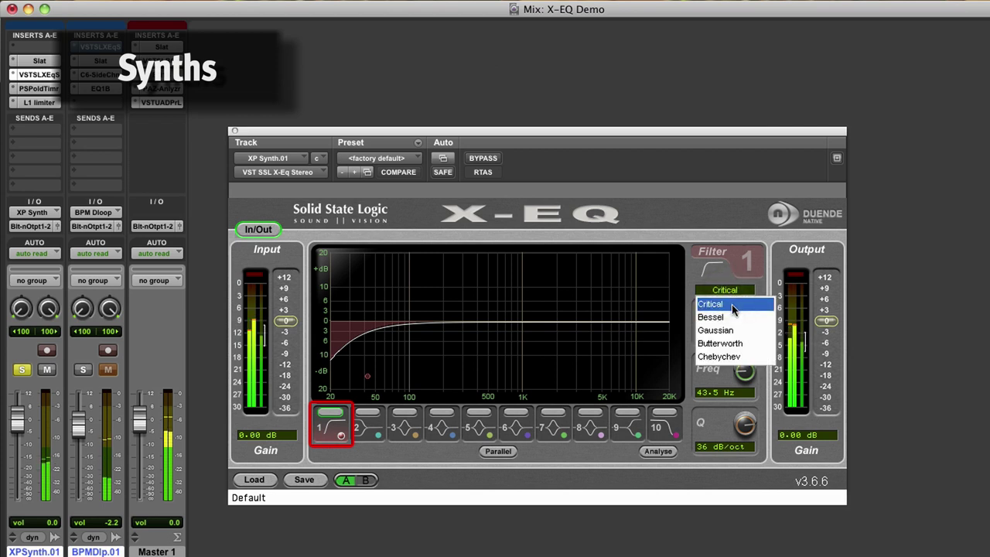
pyautogui.click(731, 313)
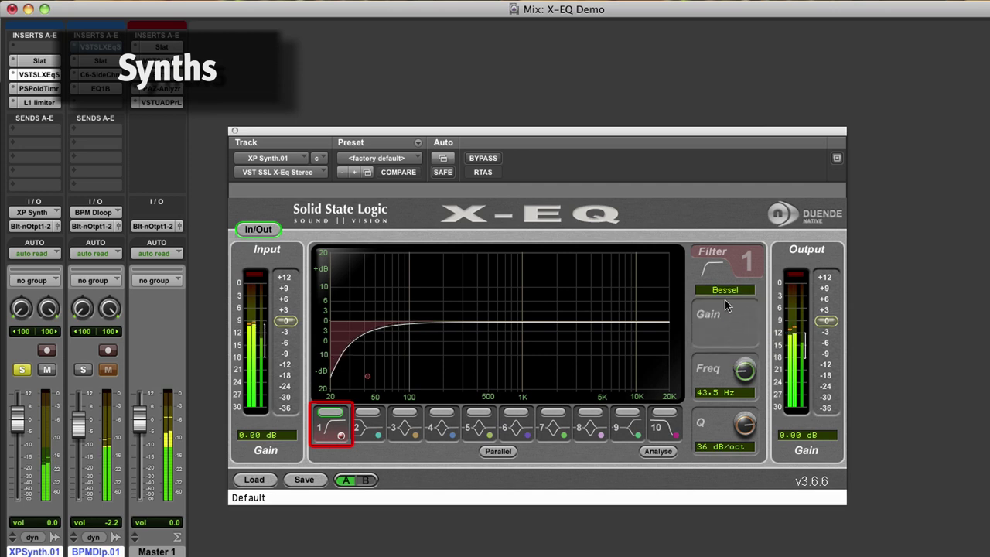
pyautogui.click(725, 292)
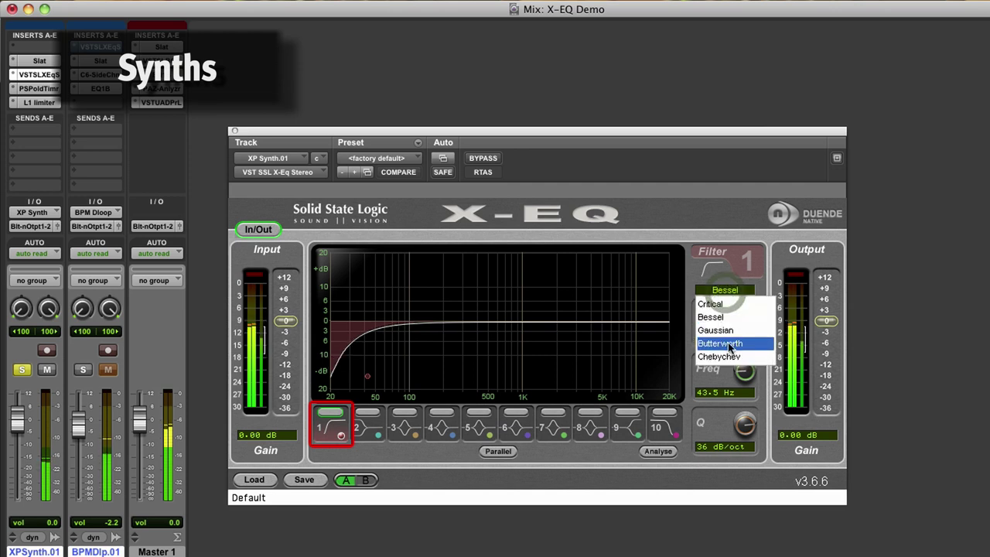
pyautogui.click(726, 333)
pyautogui.click(725, 291)
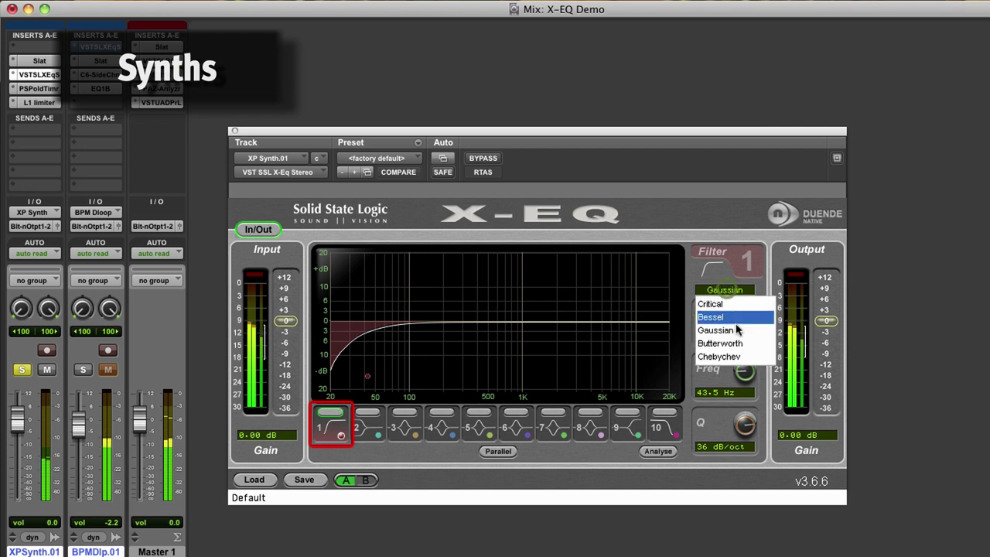
pyautogui.click(739, 344)
pyautogui.click(733, 289)
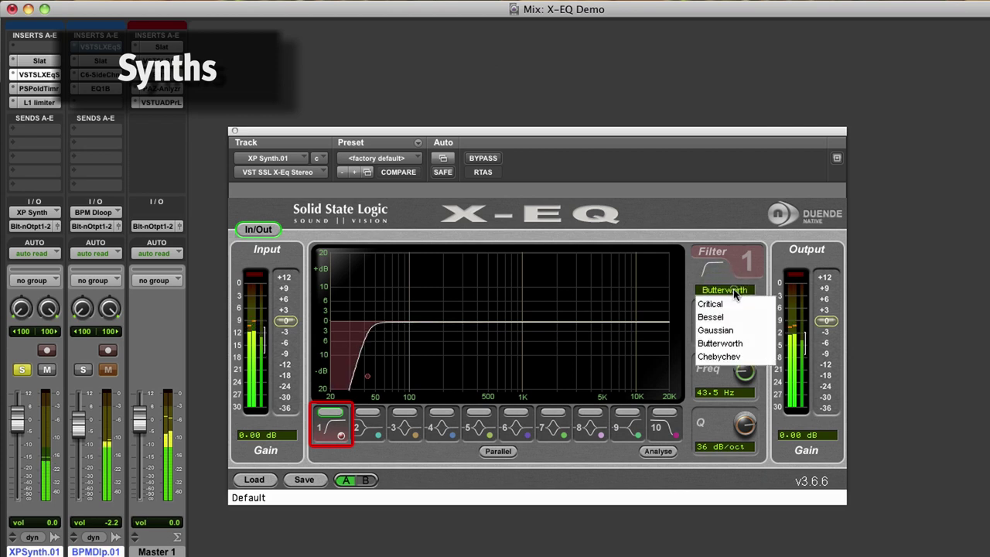
pyautogui.click(733, 357)
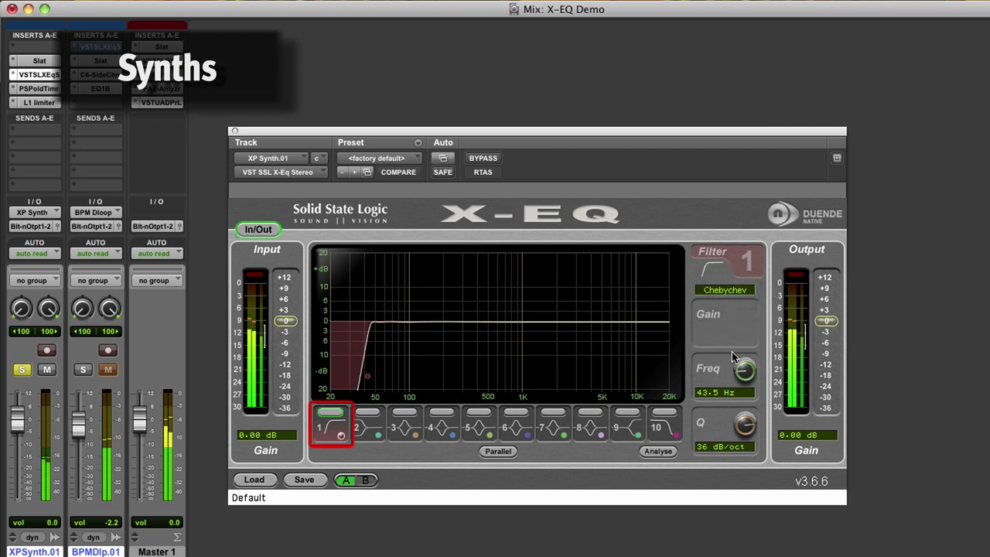
pyautogui.moveTo(741, 435); pyautogui.dragTo(735, 468)
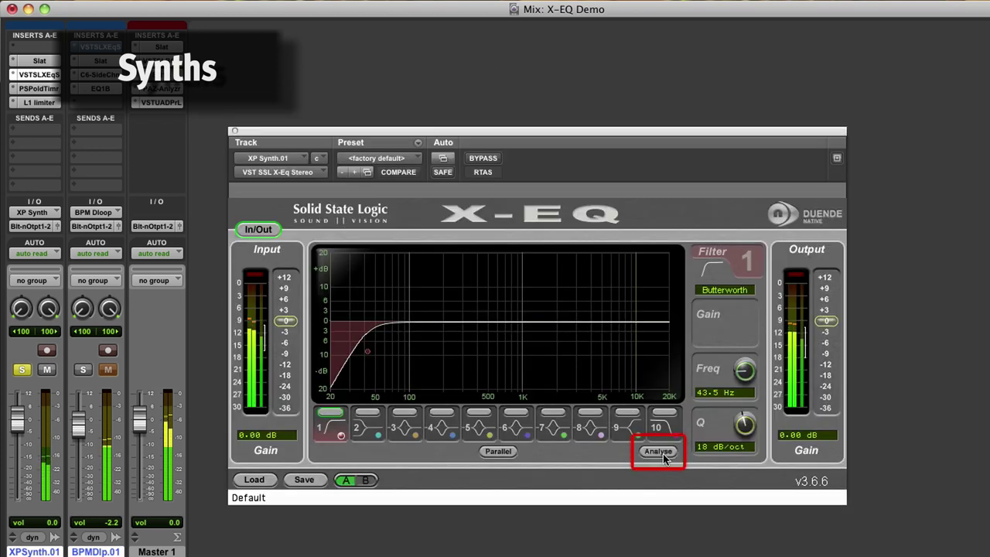
# Re-enable the analyser and set band 2 to a 4.13 dB boost at 78.4 Hz, Q 1.0.
pyautogui.click(661, 452)
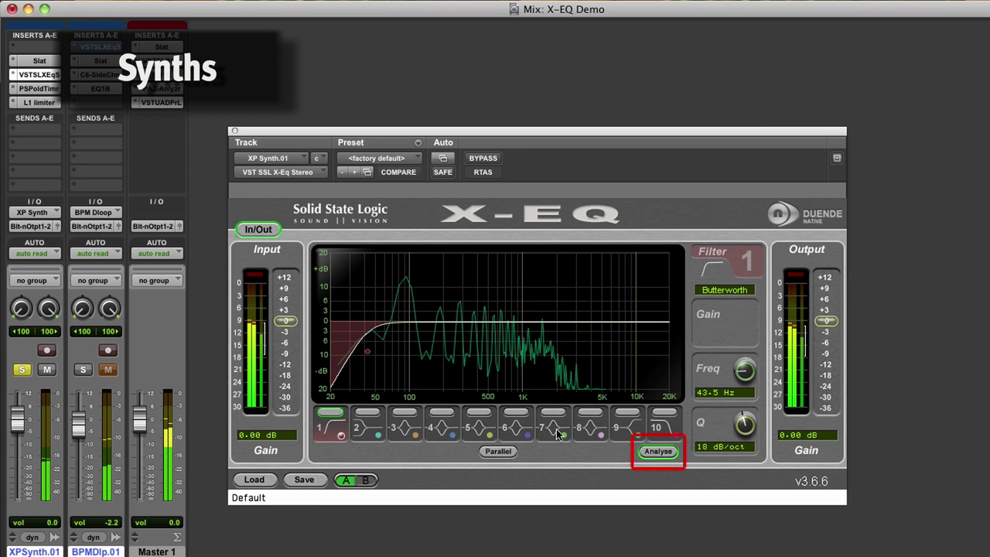
pyautogui.click(370, 423)
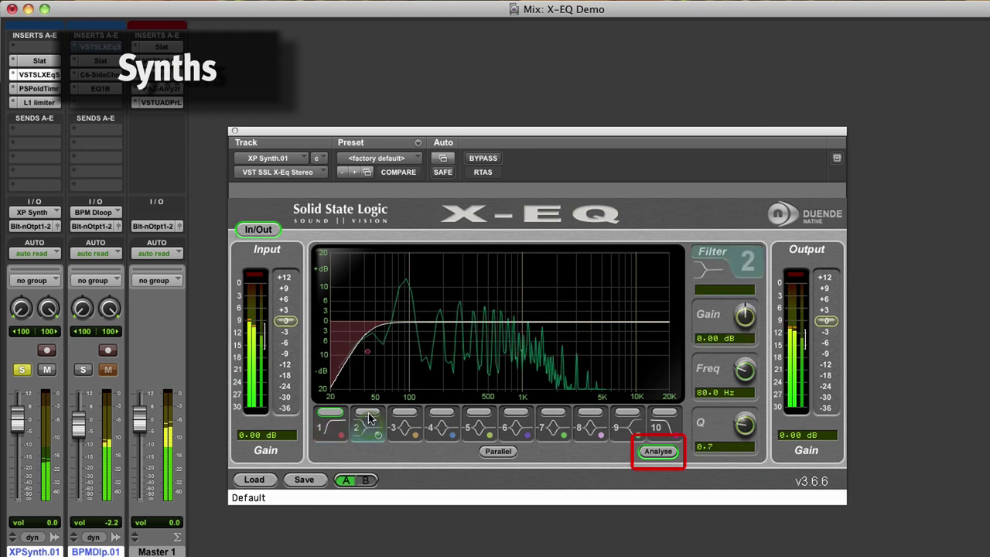
pyautogui.click(368, 412)
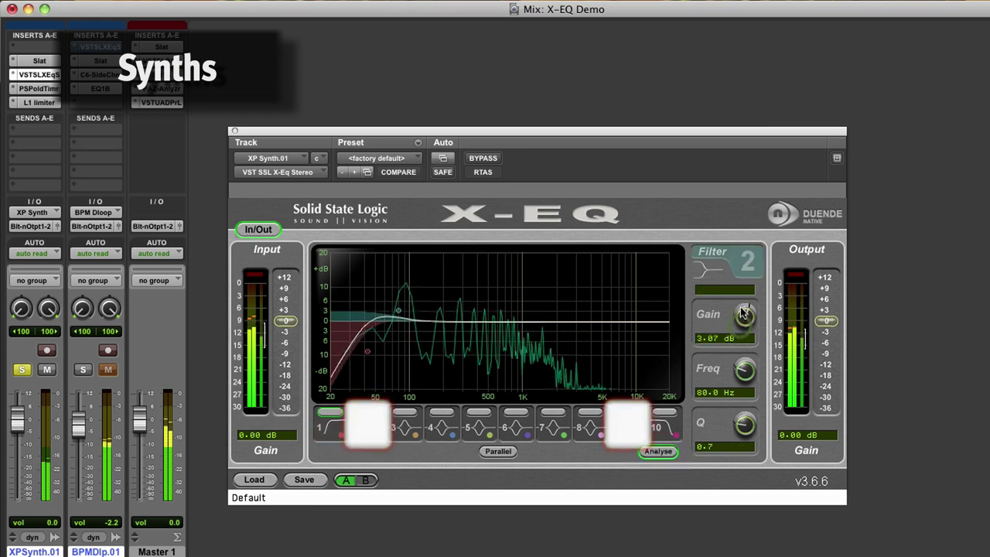
pyautogui.moveTo(741, 328); pyautogui.dragTo(742, 308)
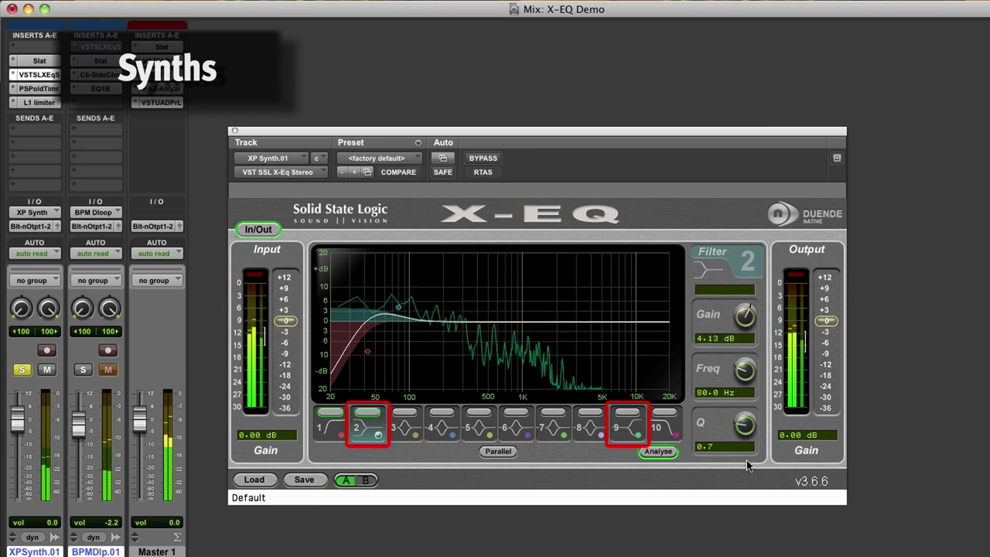
pyautogui.scroll(-3, 749, 373)
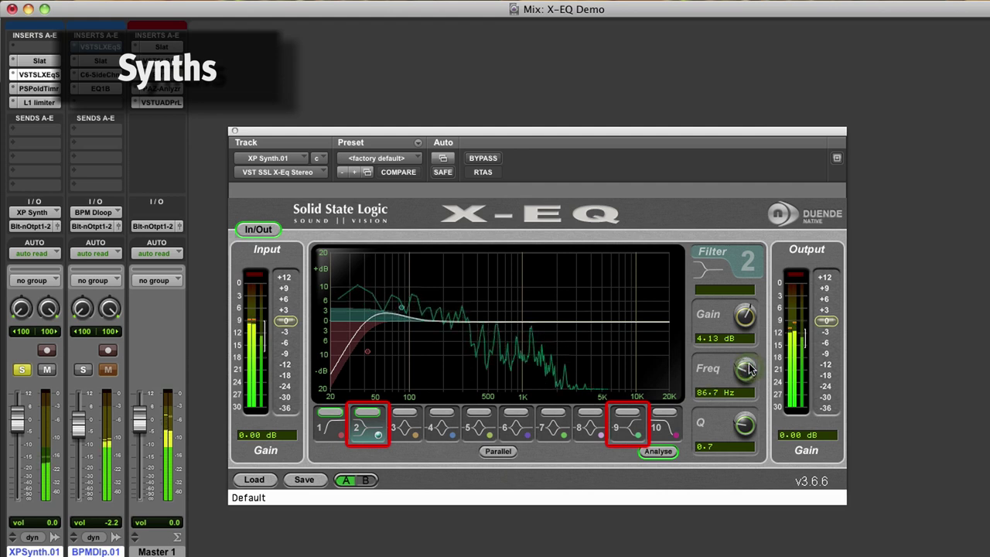
pyautogui.scroll(1, 748, 373)
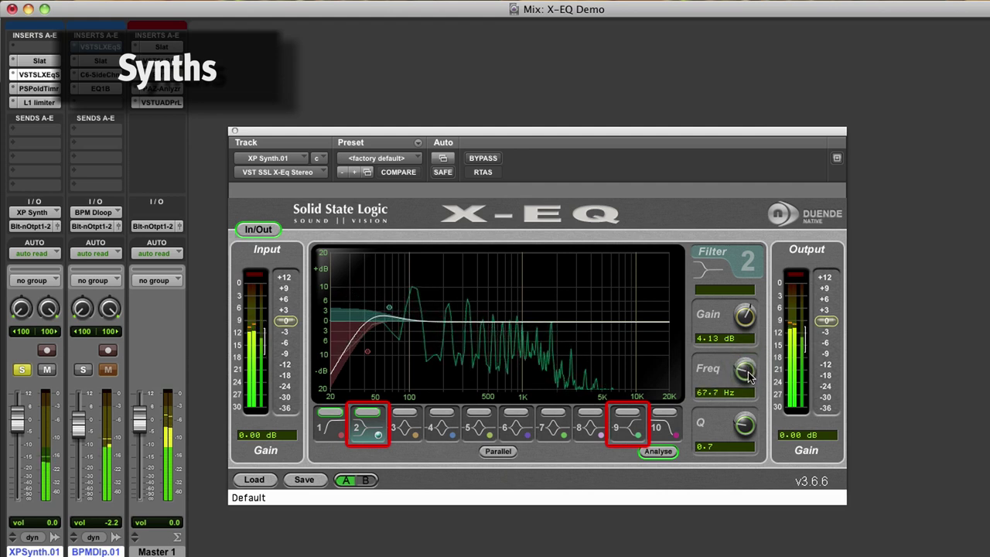
pyautogui.scroll(2, 748, 373)
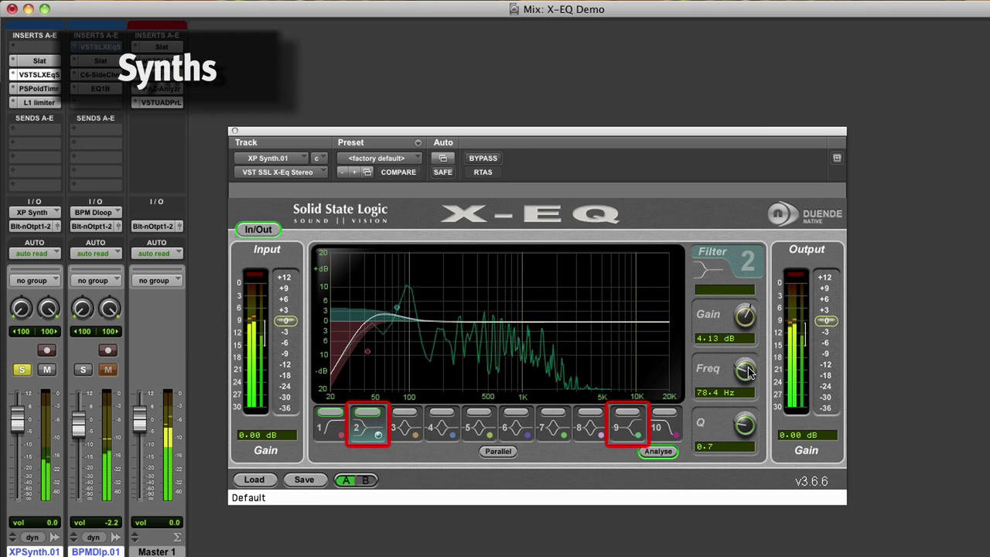
pyautogui.scroll(1, 749, 372)
pyautogui.scroll(-1, 748, 372)
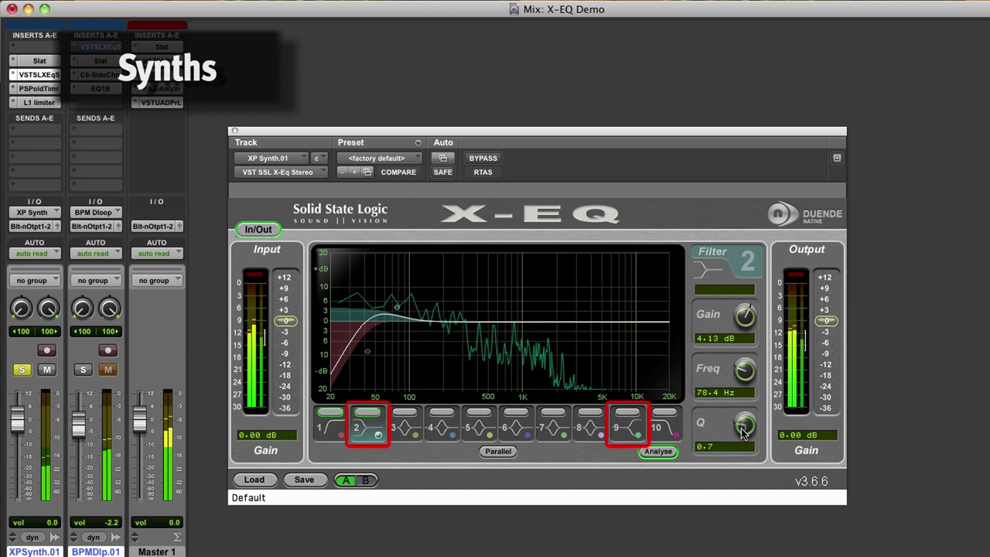
pyautogui.moveTo(742, 431); pyautogui.dragTo(744, 417)
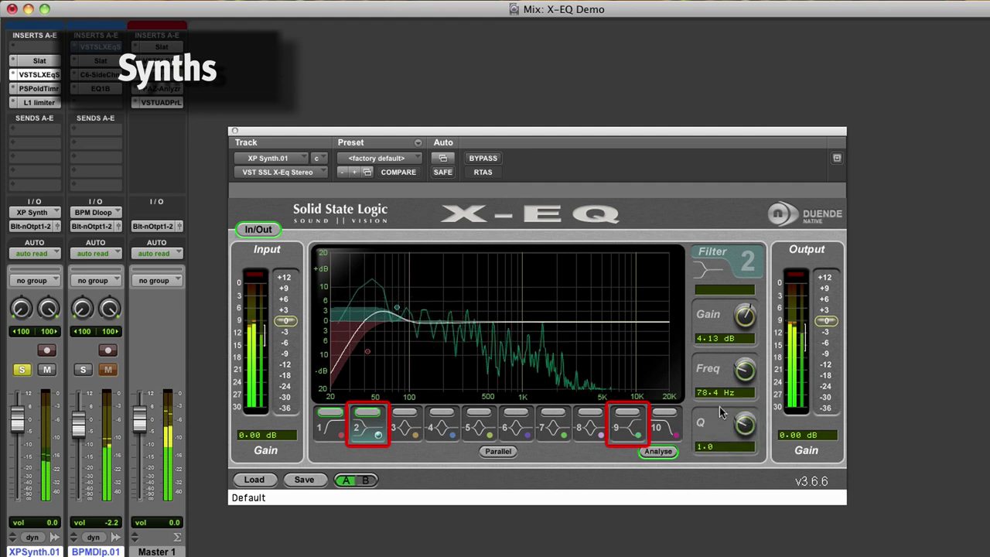
# Push band 9's 11.2 kHz shelf to 20 dB, toggle it to compare, then settle at 6.67 dB.
pyautogui.click(626, 420)
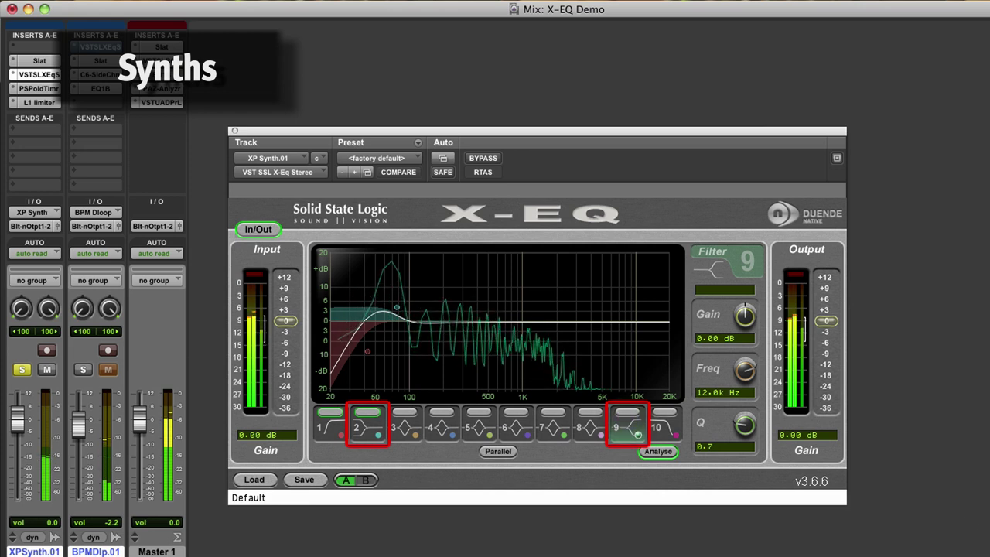
pyautogui.moveTo(745, 316); pyautogui.dragTo(749, 248)
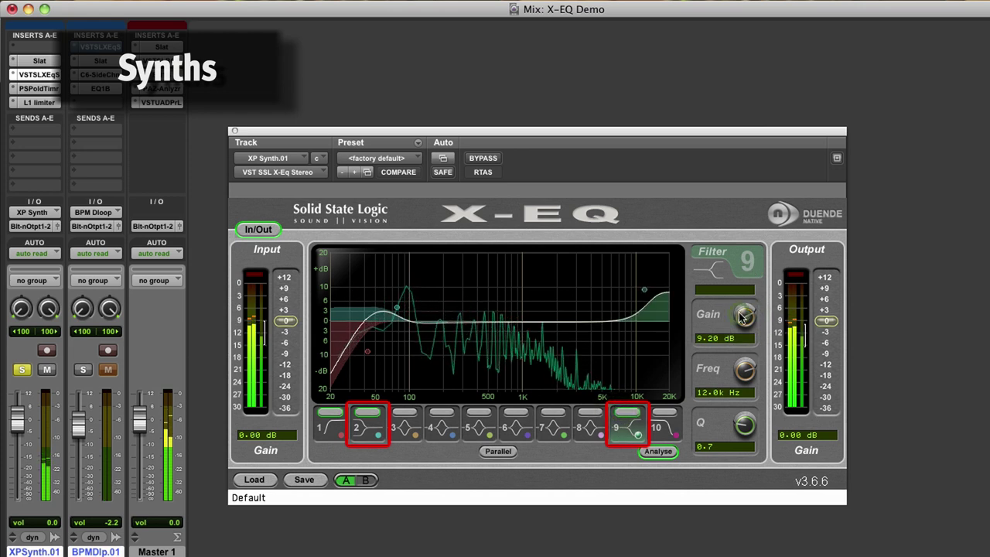
pyautogui.moveTo(740, 317); pyautogui.dragTo(742, 383)
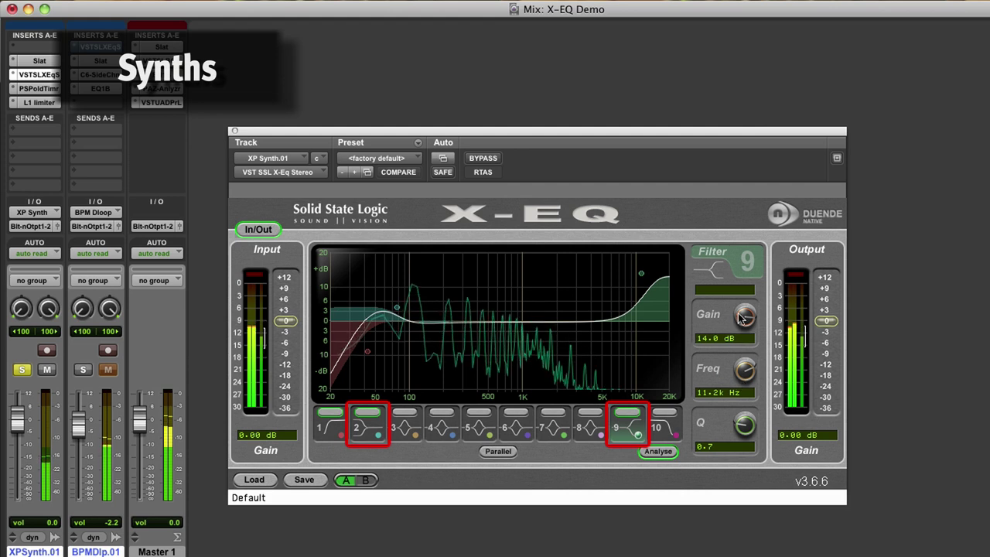
pyautogui.moveTo(742, 317); pyautogui.dragTo(746, 265)
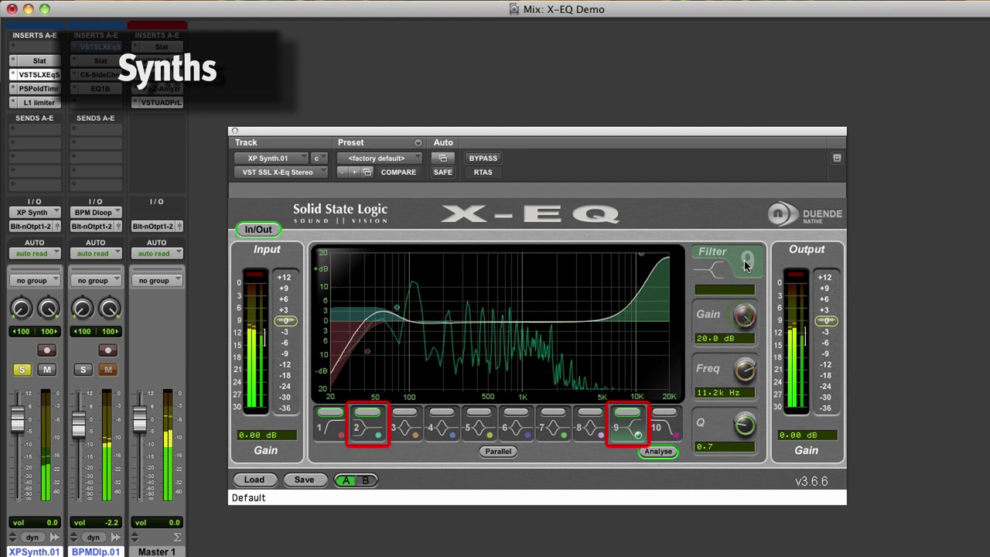
pyautogui.click(628, 414)
pyautogui.click(629, 413)
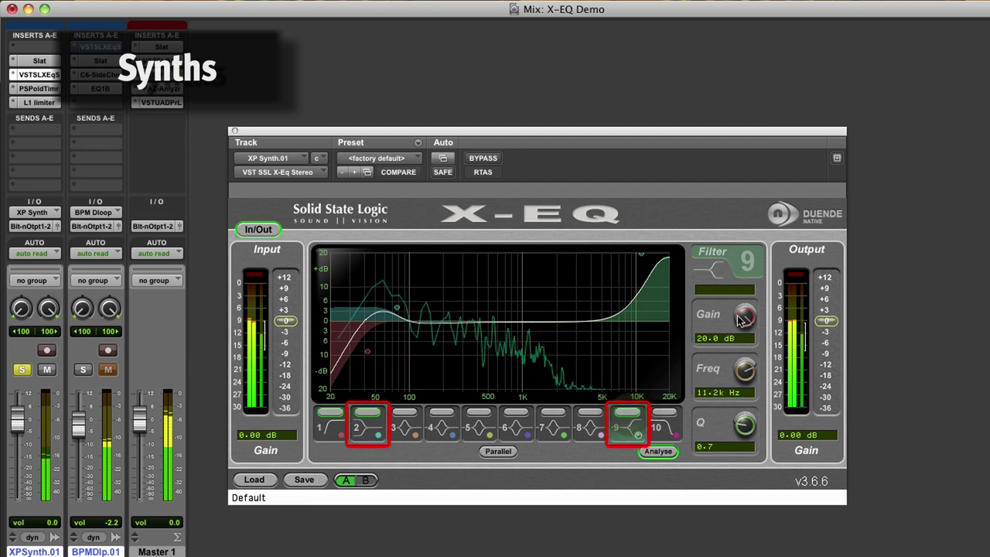
pyautogui.moveTo(742, 321); pyautogui.dragTo(726, 388)
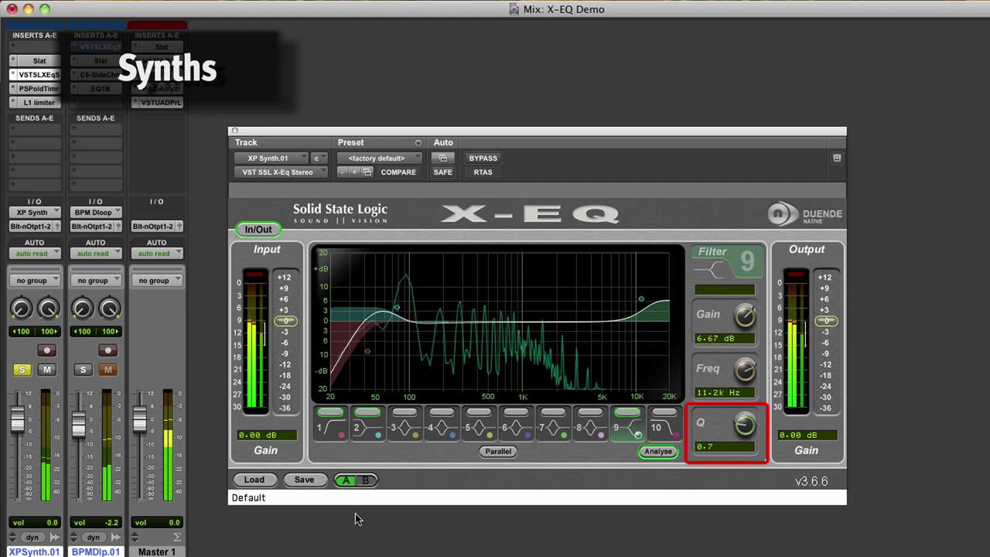
pyautogui.click(375, 431)
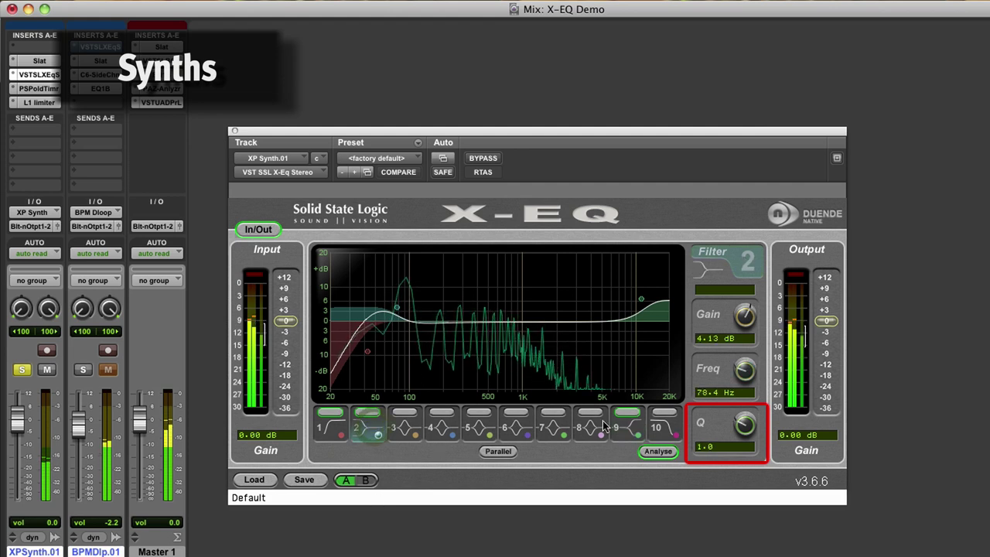
# Raise band 2's Q to 2.3 to tighten its low boost.
pyautogui.moveTo(744, 424)
pyautogui.mouseDown()
pyautogui.moveTo(747, 399)
pyautogui.moveTo(796, 313)
pyautogui.moveTo(806, 199)
pyautogui.moveTo(800, 309)
pyautogui.moveTo(749, 503)
pyautogui.moveTo(743, 464)
pyautogui.moveTo(764, 362)
pyautogui.moveTo(746, 418)
pyautogui.moveTo(769, 356)
pyautogui.moveTo(752, 420)
pyautogui.mouseUp()
pyautogui.click(623, 429)
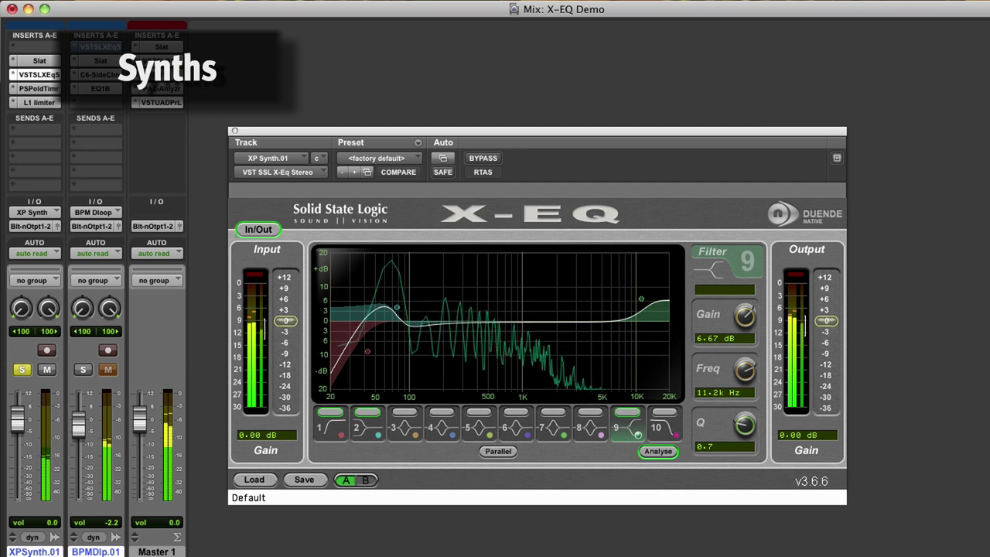
# Try band 3's filter types, switch the band on and move it to about 277 Hz.
pyautogui.click(402, 428)
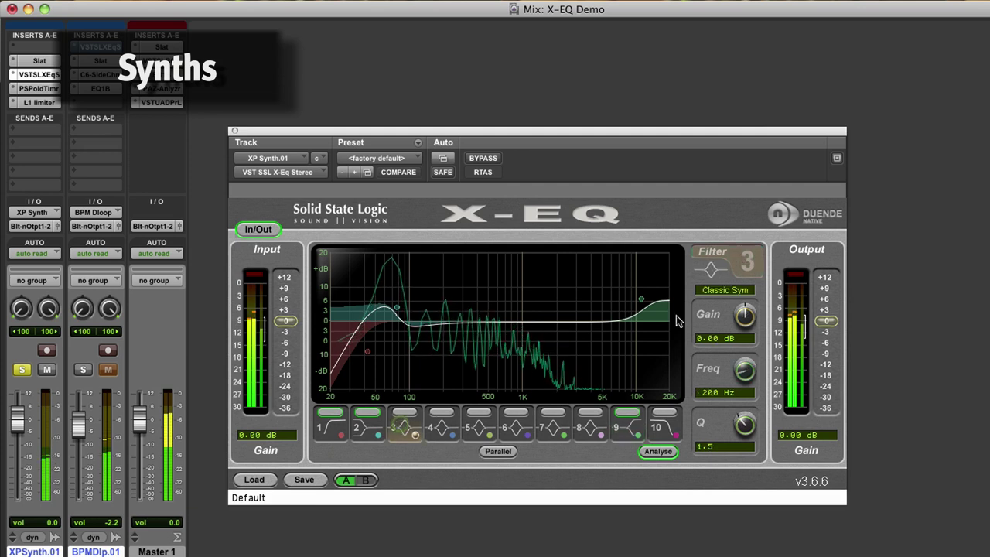
pyautogui.click(728, 291)
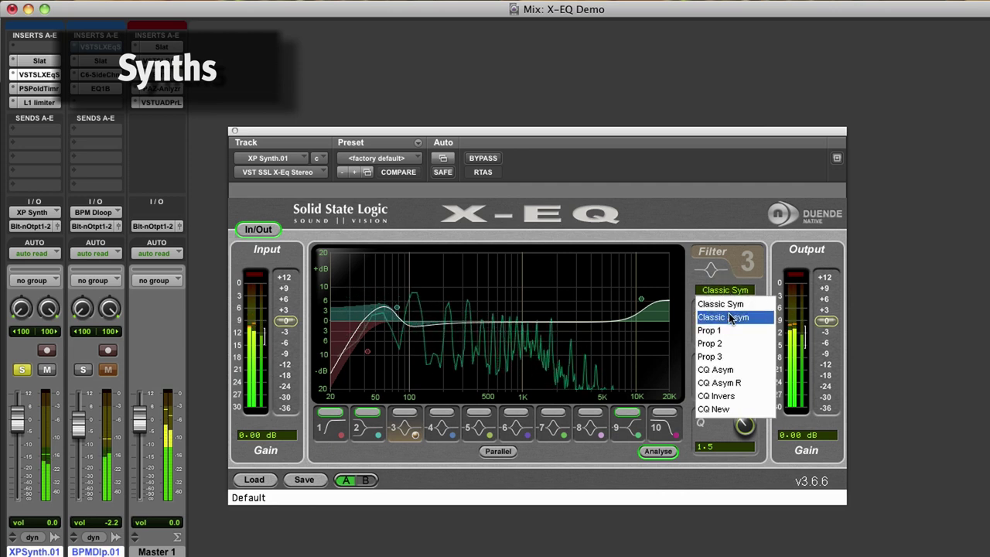
pyautogui.click(730, 318)
pyautogui.click(728, 291)
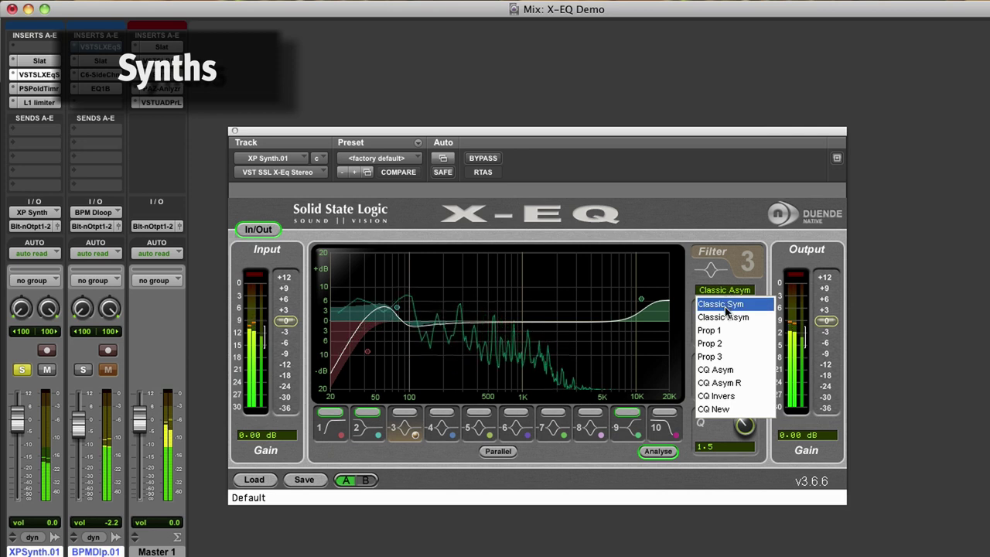
pyautogui.click(724, 310)
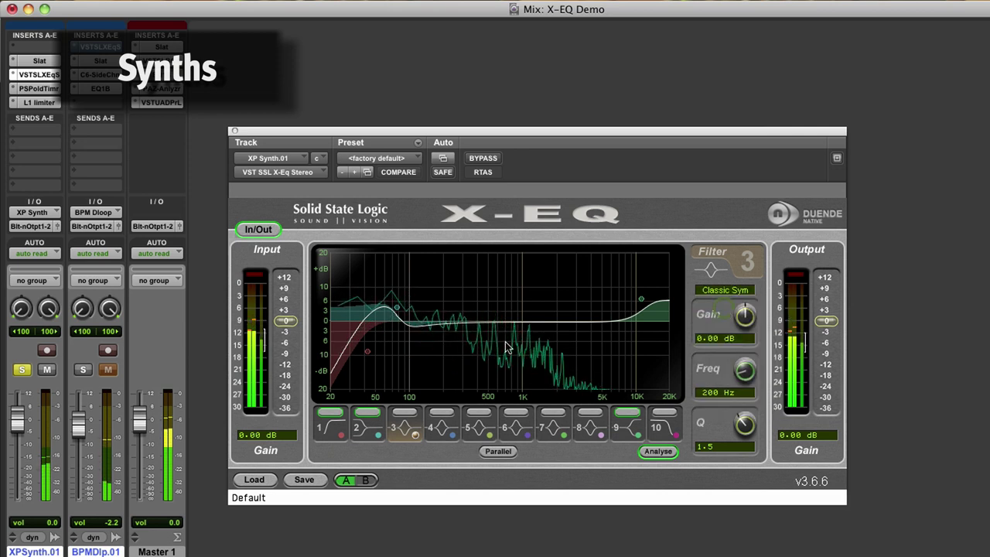
pyautogui.click(410, 414)
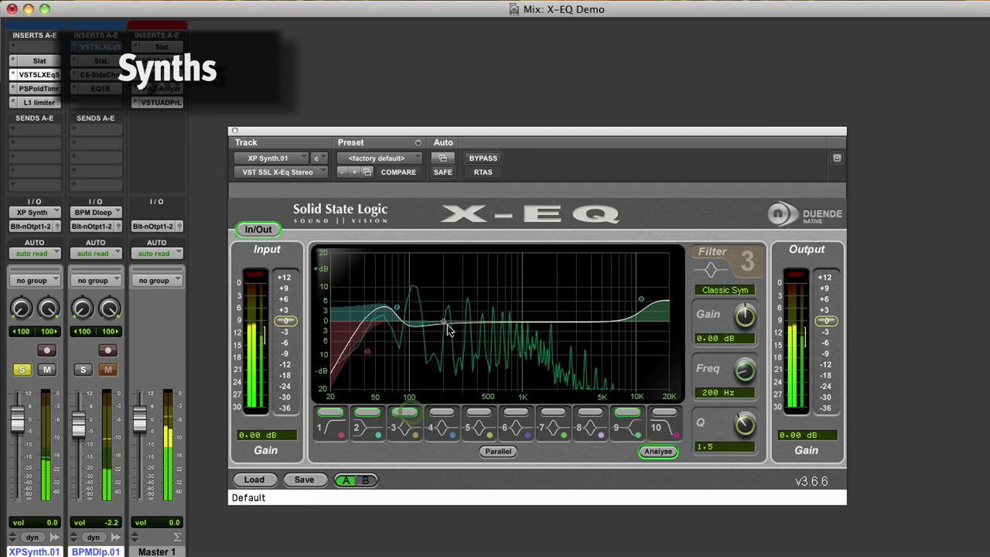
pyautogui.moveTo(443, 321)
pyautogui.mouseDown()
pyautogui.moveTo(458, 318)
pyautogui.moveTo(459, 279)
pyautogui.moveTo(471, 272)
pyautogui.moveTo(424, 272)
pyautogui.moveTo(590, 273)
pyautogui.moveTo(448, 295)
pyautogui.moveTo(441, 342)
pyautogui.moveTo(441, 353)
pyautogui.moveTo(499, 369)
pyautogui.moveTo(584, 368)
pyautogui.moveTo(507, 360)
pyautogui.moveTo(460, 325)
pyautogui.mouseUp()
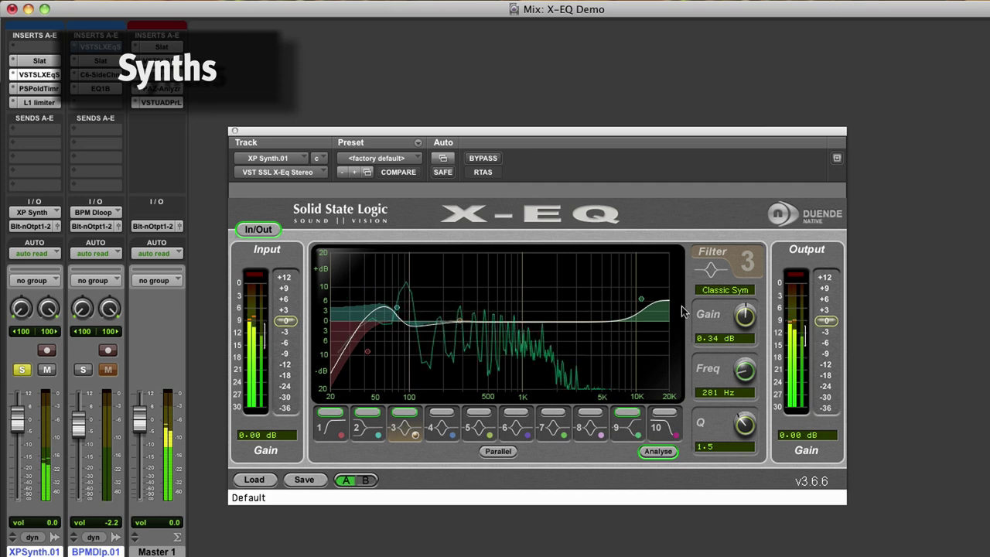
# Set band 3 to Classic Asym and drag it into a -17.1 dB notch at 734 Hz.
pyautogui.click(712, 290)
pyautogui.click(721, 317)
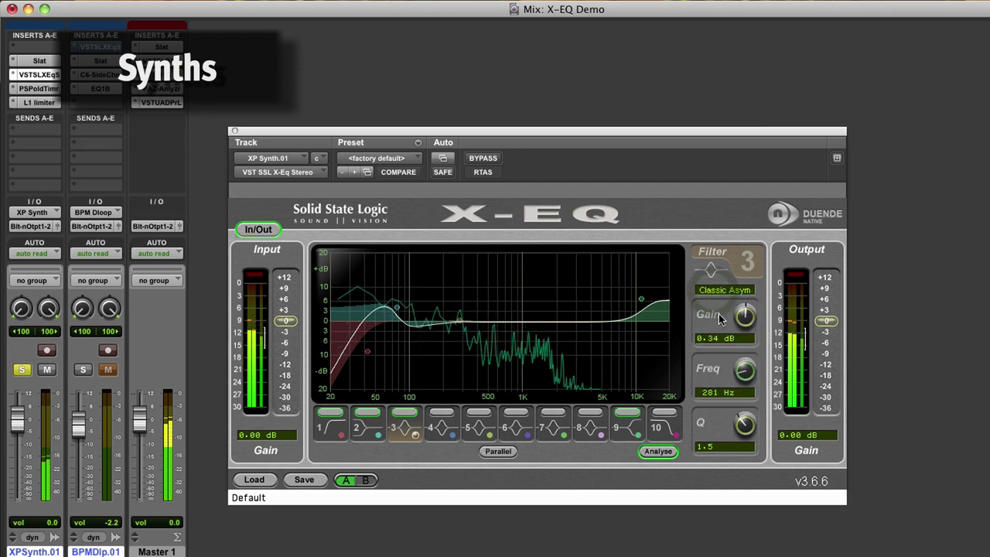
pyautogui.moveTo(460, 323); pyautogui.dragTo(506, 379)
# Return band 3 to Classic Sym and reshape it into a -2.15 dB dip at 193 Hz.
pyautogui.click(721, 290)
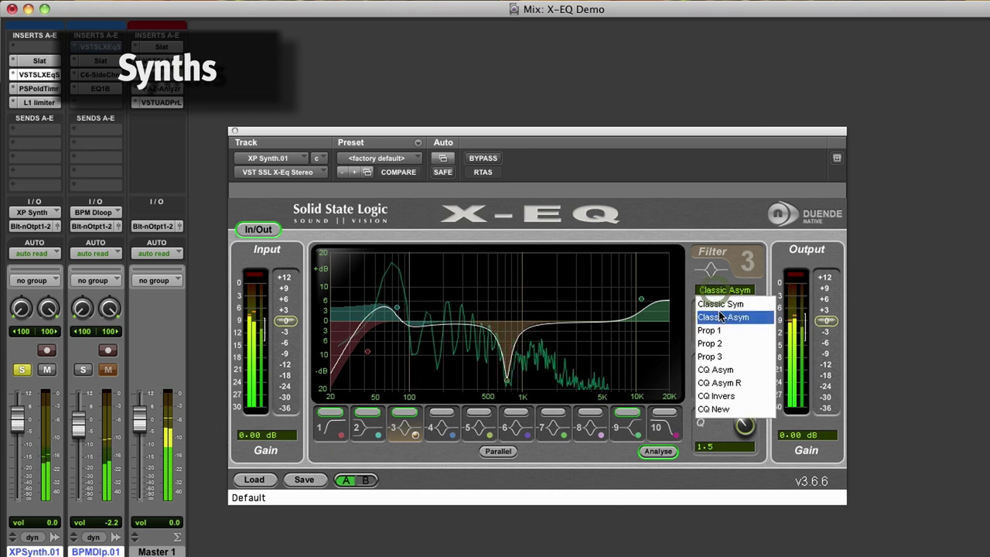
pyautogui.click(721, 306)
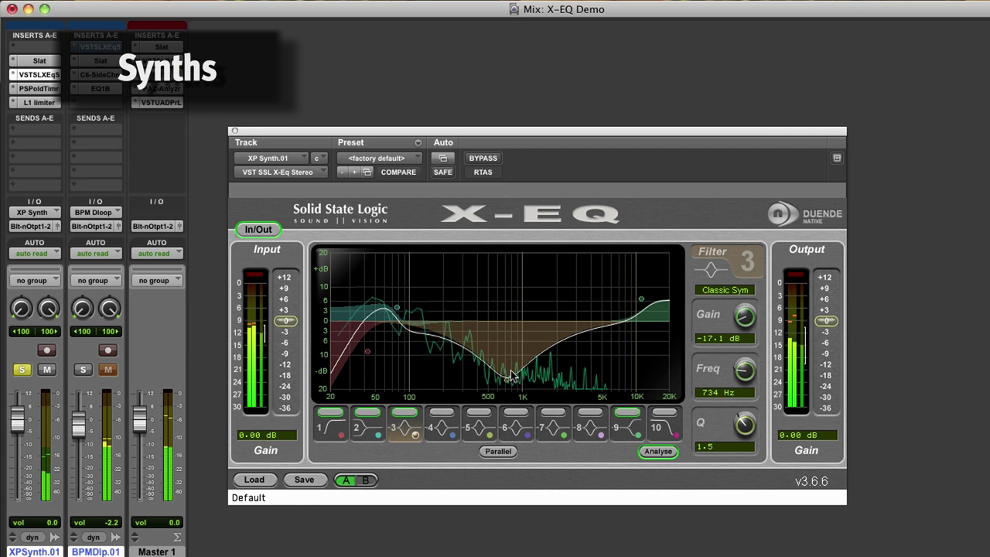
pyautogui.moveTo(509, 381)
pyautogui.mouseDown()
pyautogui.moveTo(512, 260)
pyautogui.moveTo(508, 363)
pyautogui.mouseUp()
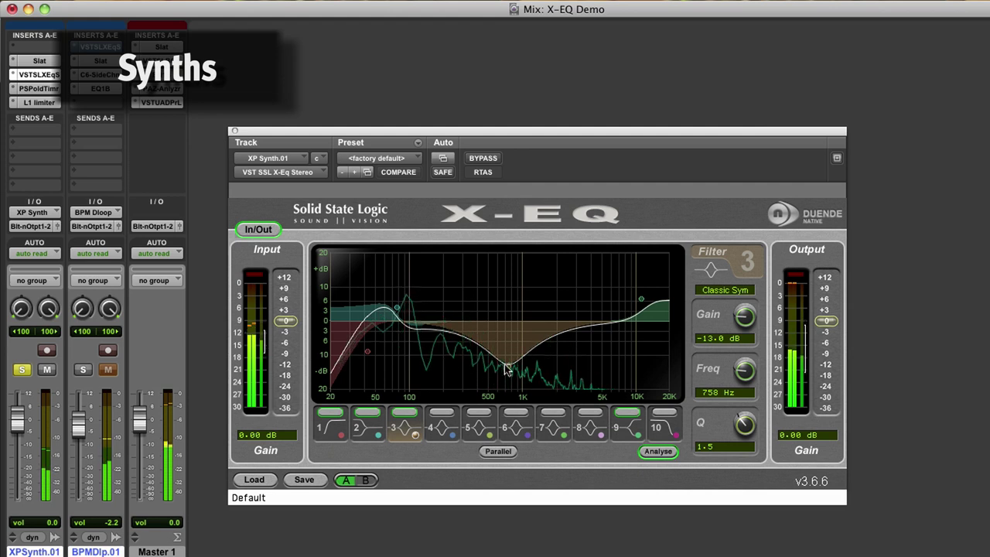
pyautogui.moveTo(496, 330); pyautogui.dragTo(496, 326)
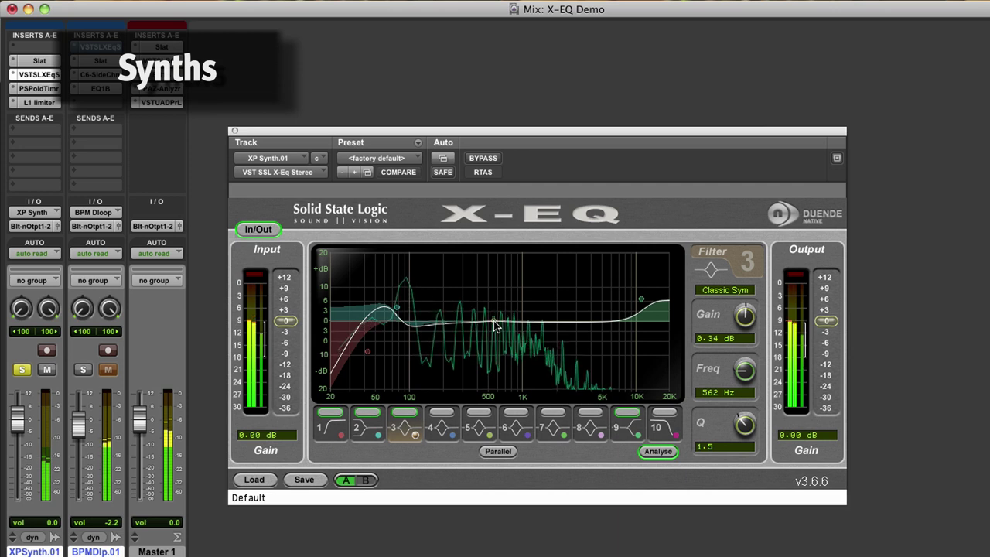
pyautogui.moveTo(495, 324); pyautogui.dragTo(441, 328)
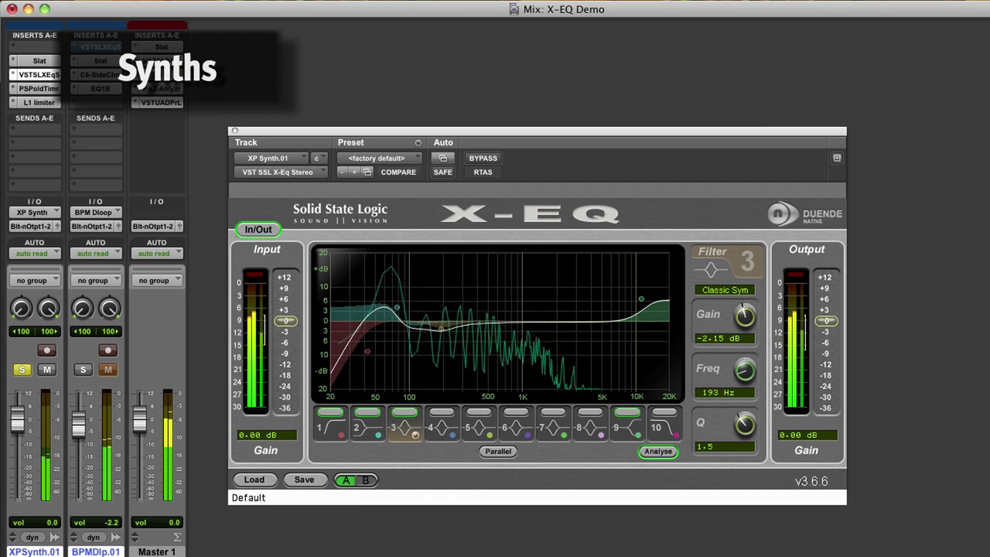
# Make band 3 a Prop 1 filter boosting about 6.4 dB at 240 Hz.
pyautogui.click(725, 289)
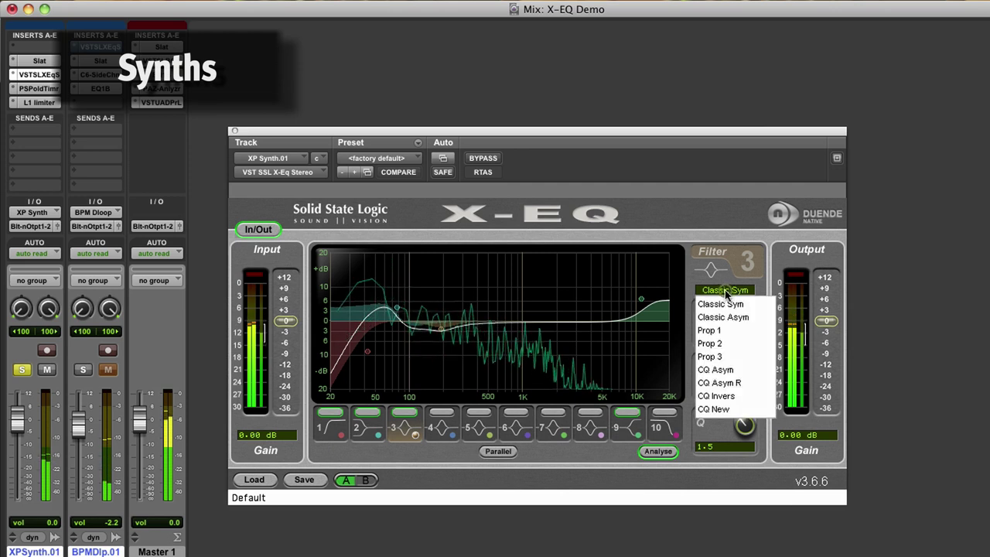
pyautogui.click(716, 330)
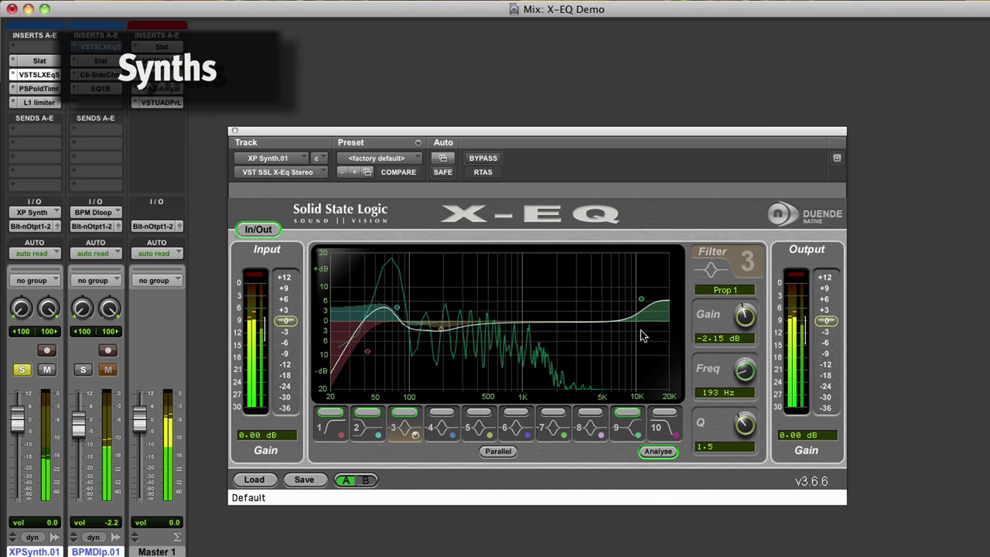
pyautogui.moveTo(440, 328); pyautogui.dragTo(453, 302)
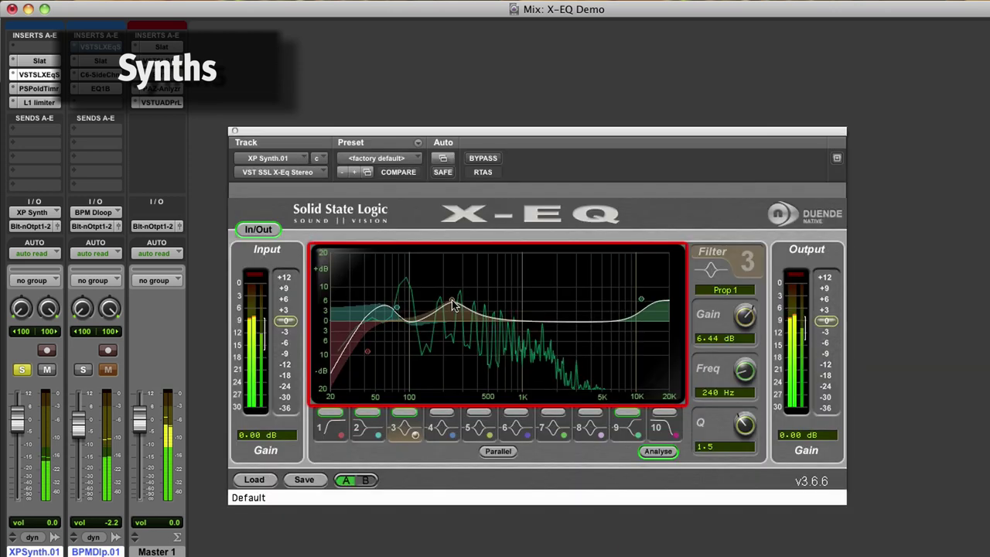
# Lower band 3's boost to 3.7 dB, raise its Q to 3.6, then pull it into a cut near 212 Hz.
pyautogui.moveTo(454, 303); pyautogui.dragTo(452, 310)
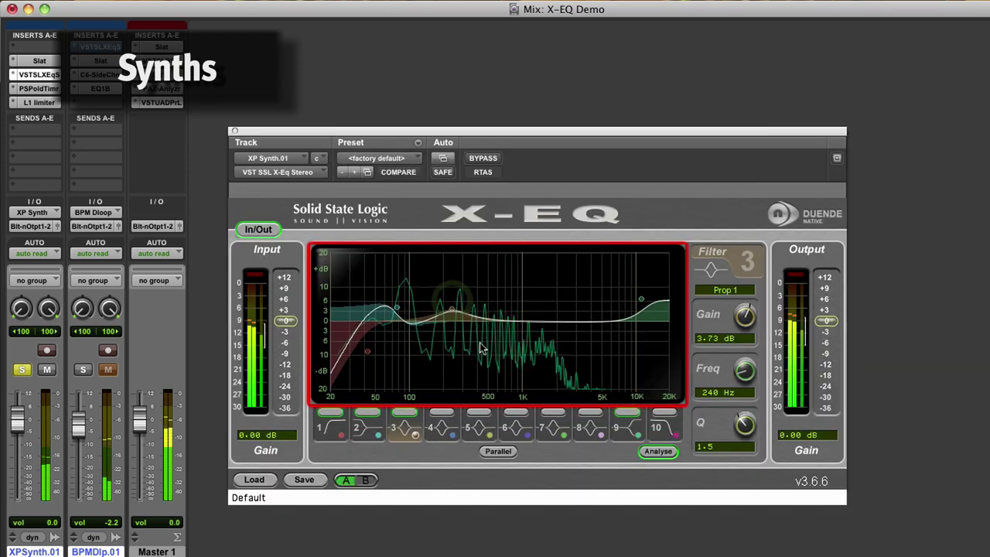
pyautogui.moveTo(742, 416); pyautogui.dragTo(745, 379)
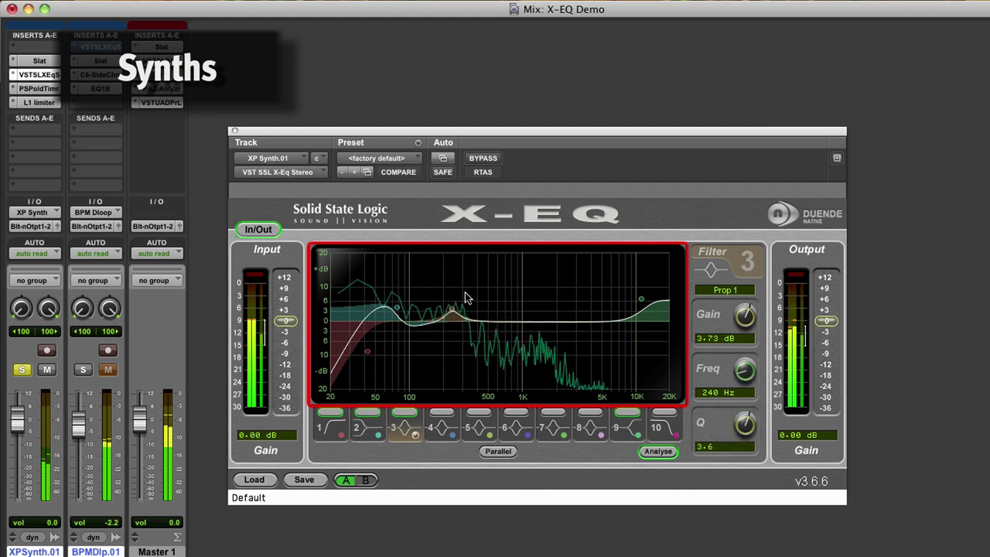
pyautogui.moveTo(458, 309); pyautogui.dragTo(445, 354)
# Try band 3 as Prop 2, then CQ Asym, then CQ Asym R filter types.
pyautogui.click(725, 290)
pyautogui.click(784, 342)
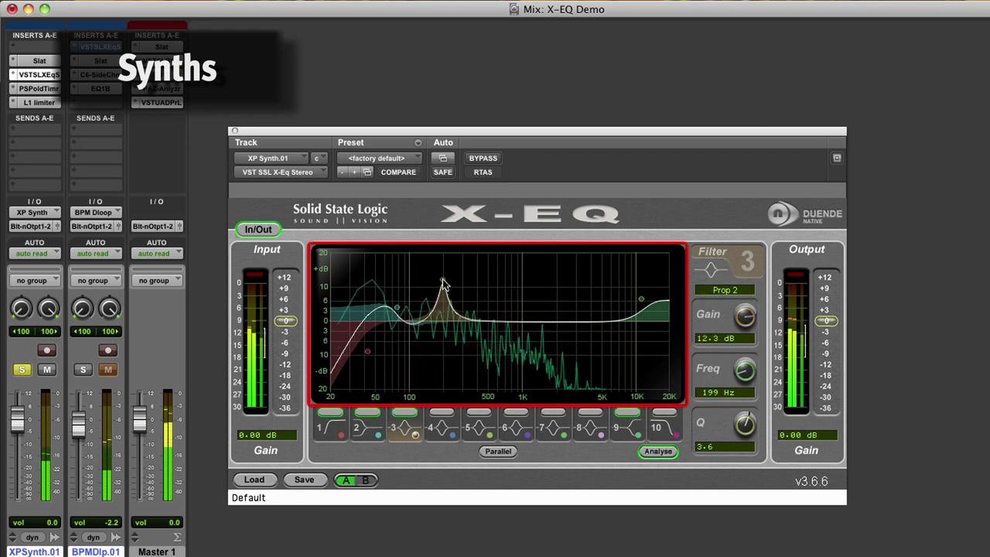
pyautogui.click(724, 291)
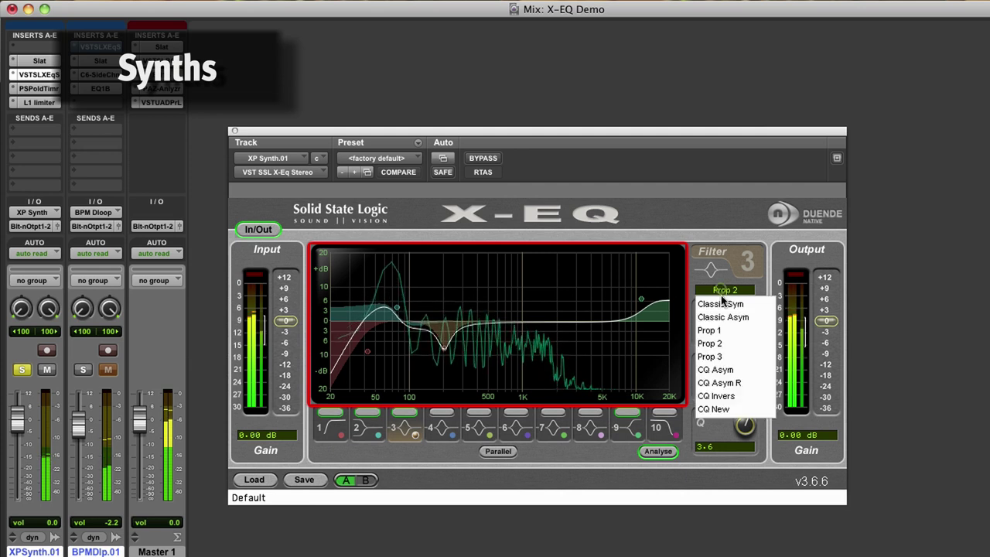
pyautogui.click(730, 370)
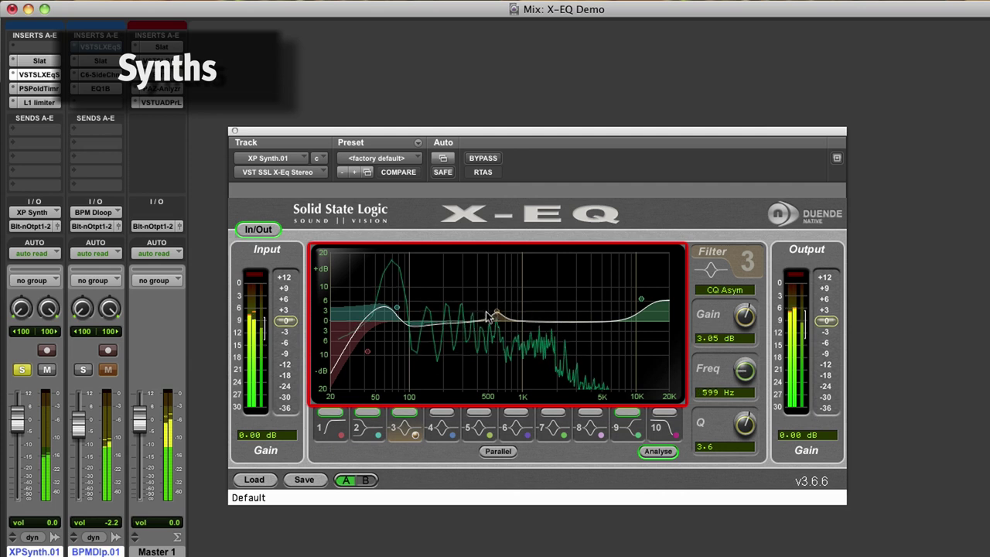
pyautogui.click(737, 289)
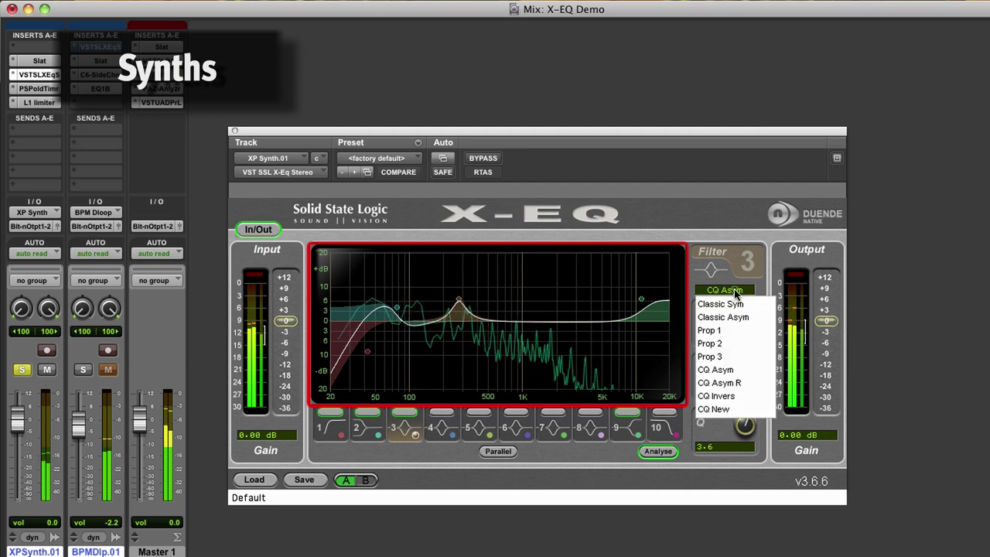
pyautogui.click(720, 384)
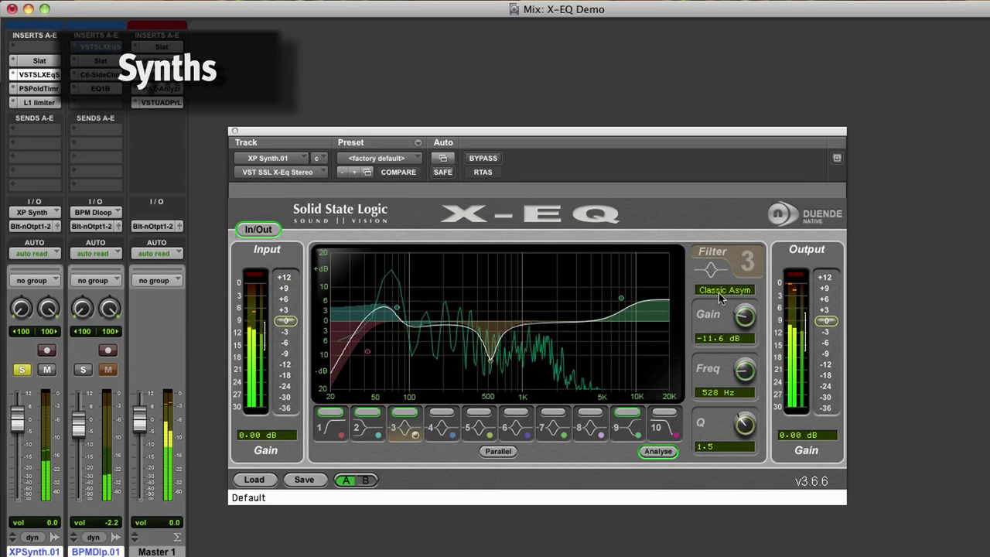
# Compare band 3 as Classic Sym versus Classic Asym, ending on Classic Sym.
pyautogui.click(718, 293)
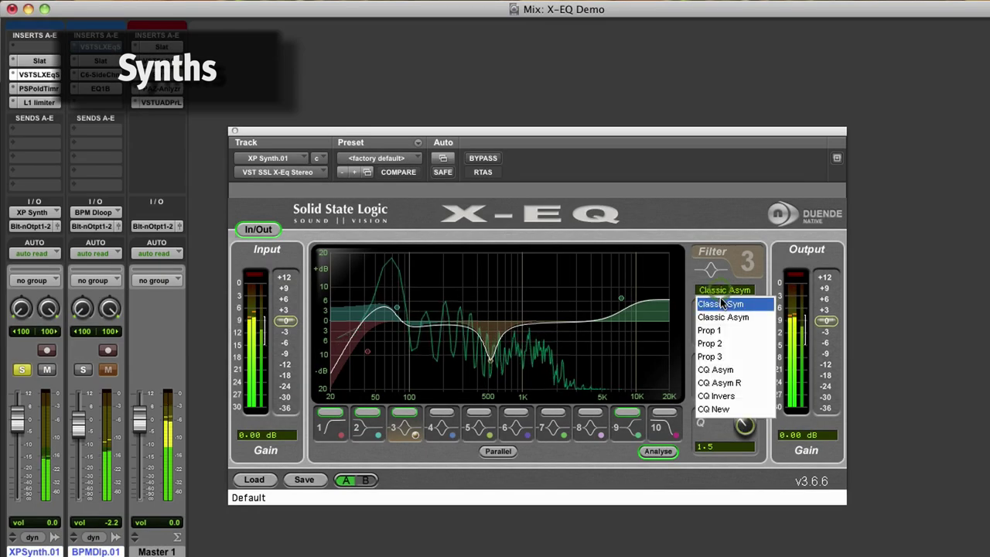
pyautogui.click(722, 301)
pyautogui.click(723, 292)
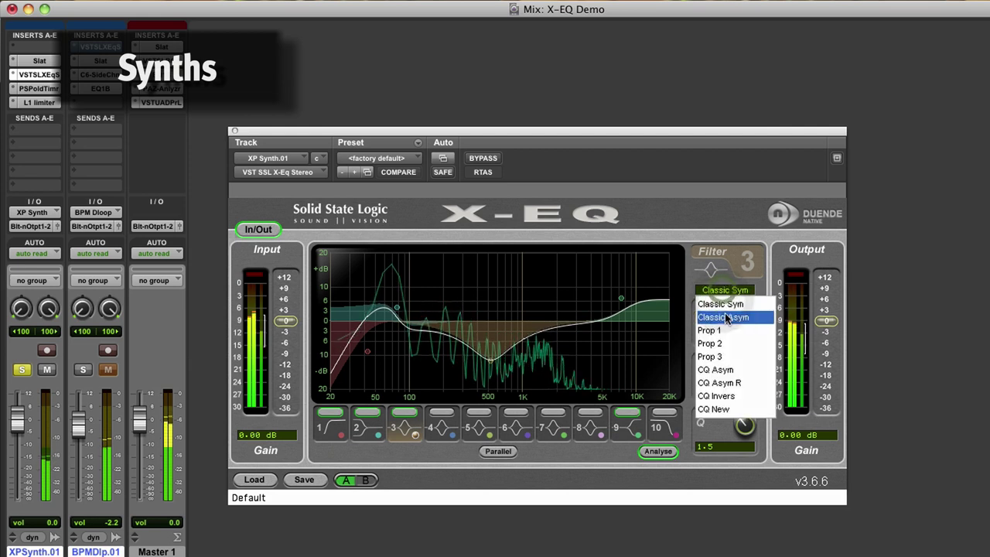
pyautogui.click(725, 307)
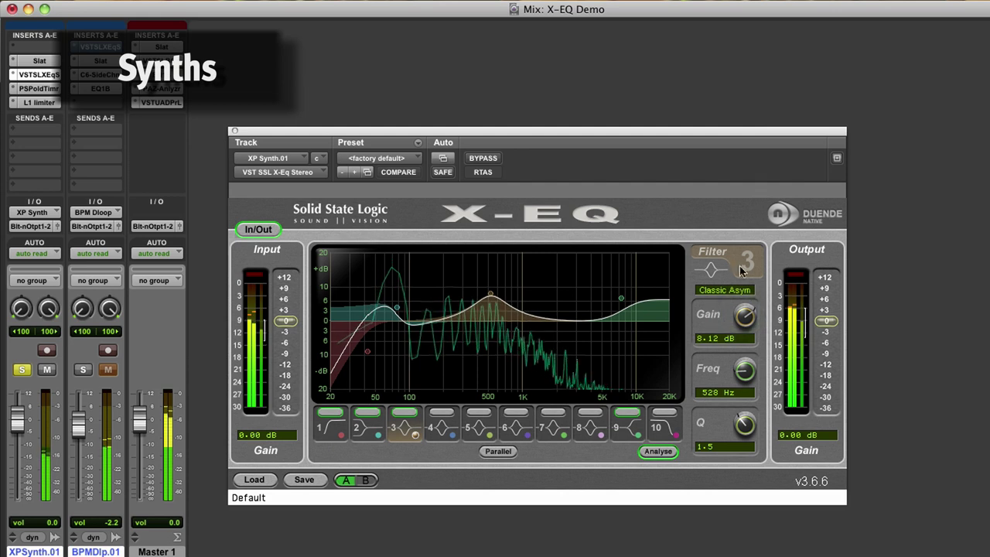
pyautogui.click(730, 290)
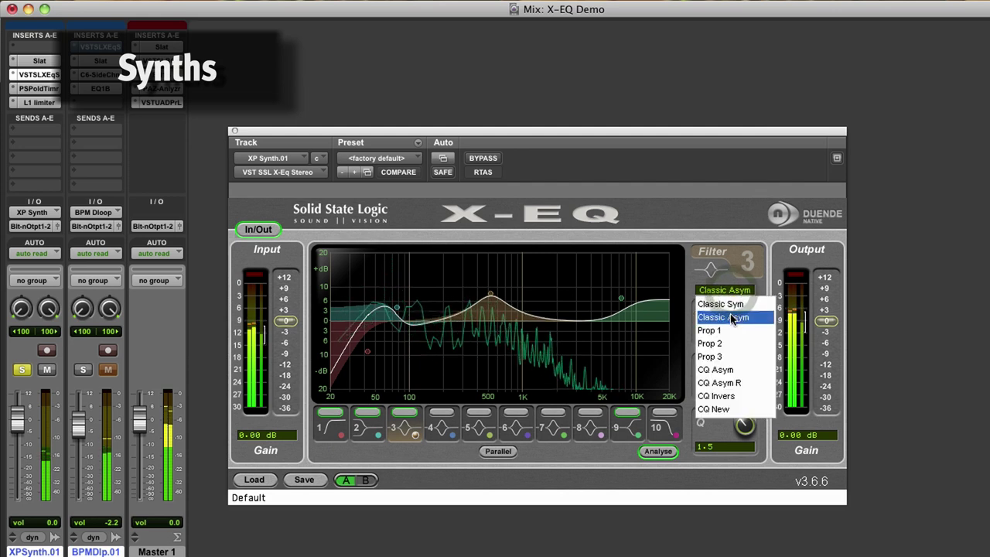
pyautogui.click(725, 304)
# Switch band 3 to Prop 1 and raise its gain to 10.8 dB.
pyautogui.click(728, 293)
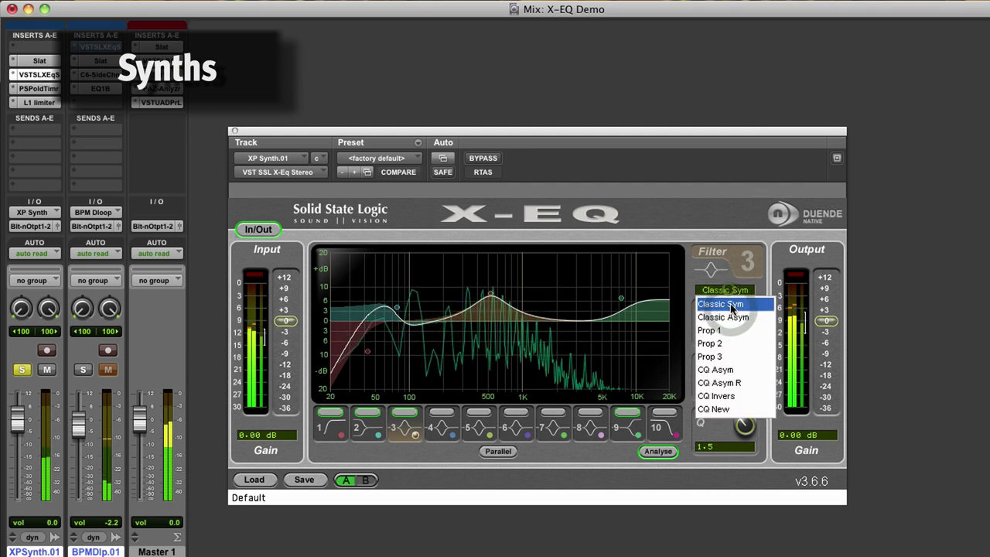
pyautogui.click(726, 329)
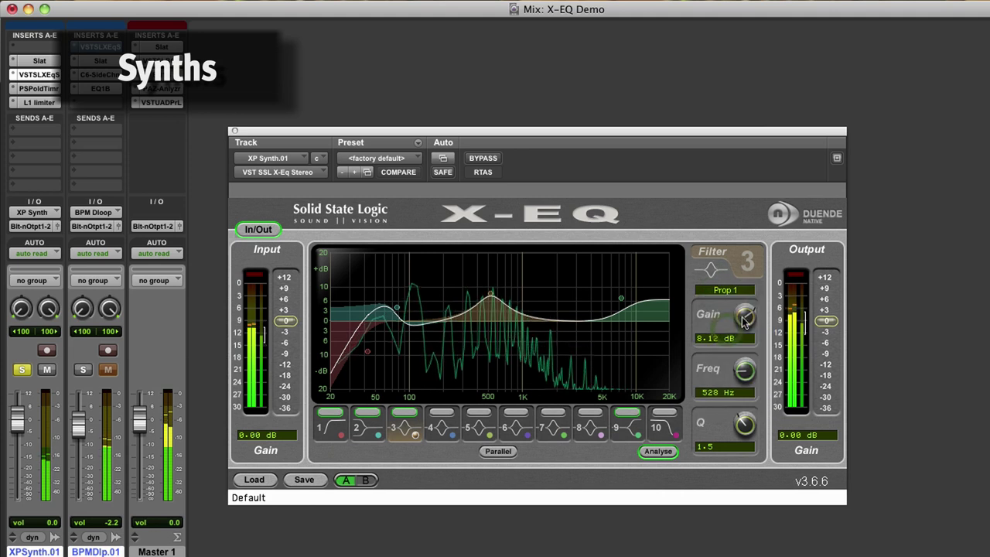
pyautogui.moveTo(743, 323); pyautogui.dragTo(746, 310)
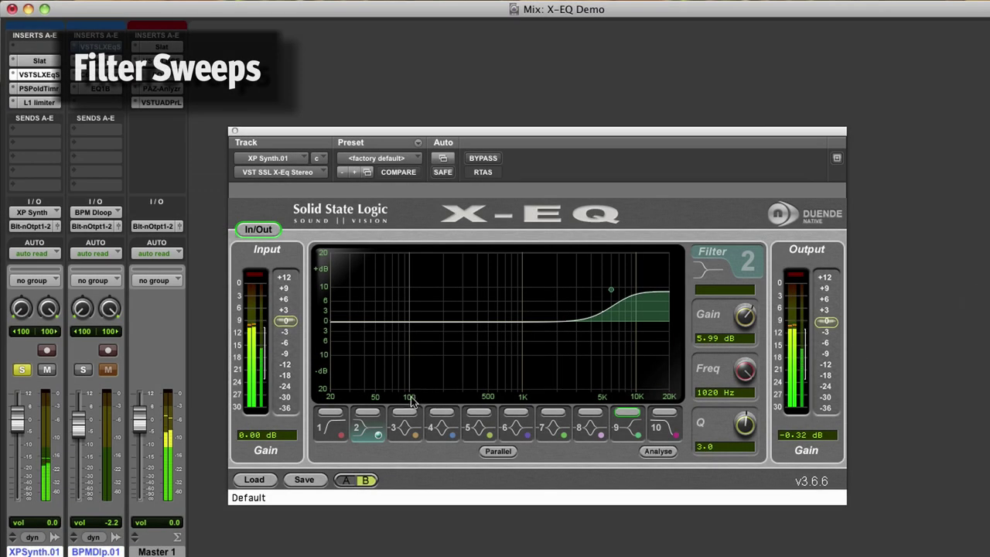
# Enable band 2 and sweep its frequency up to about 746 Hz, then show band 10's settings.
pyautogui.click(367, 414)
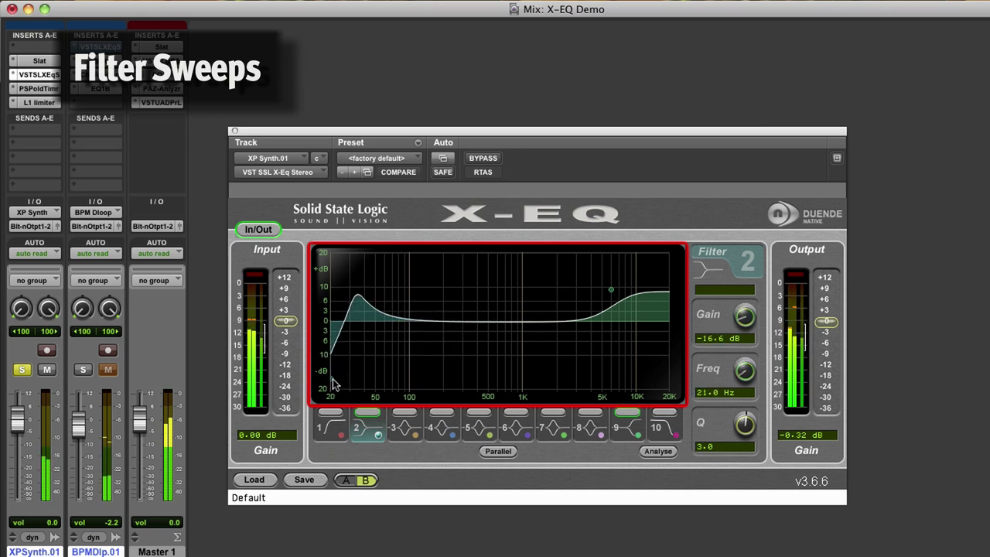
pyautogui.moveTo(367, 377); pyautogui.dragTo(453, 310)
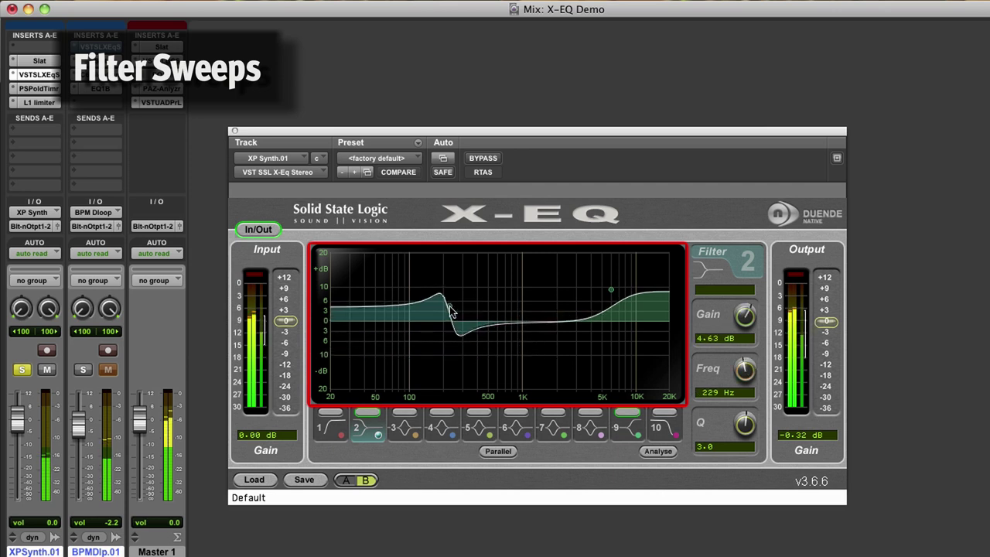
pyautogui.click(661, 437)
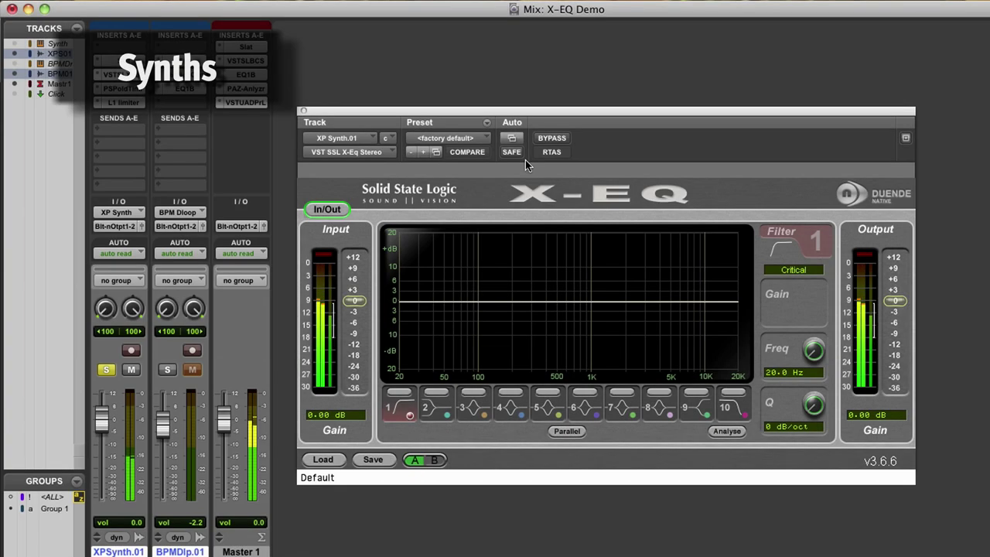
# Load the Xeq dem synth preset and compare it bypassed versus active.
pyautogui.click(479, 139)
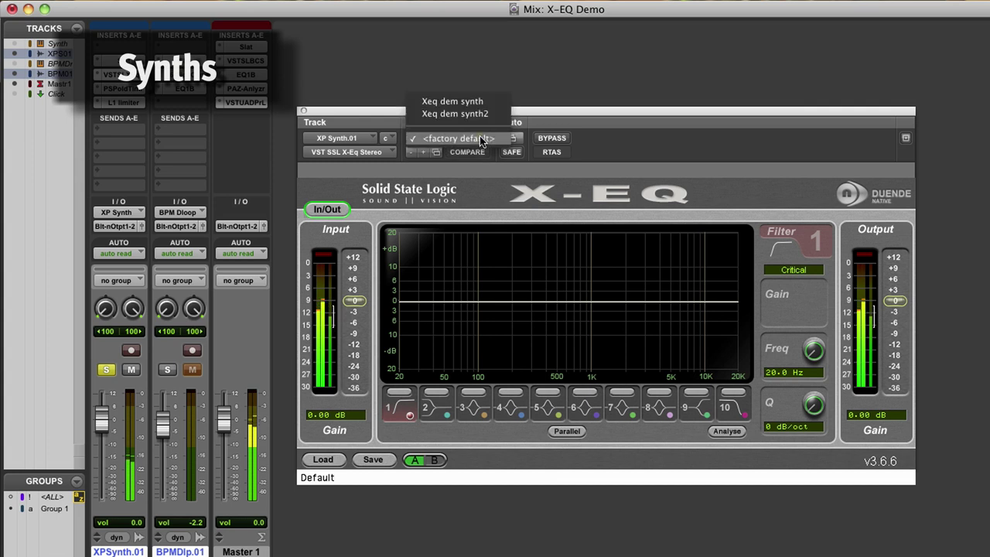
pyautogui.click(453, 101)
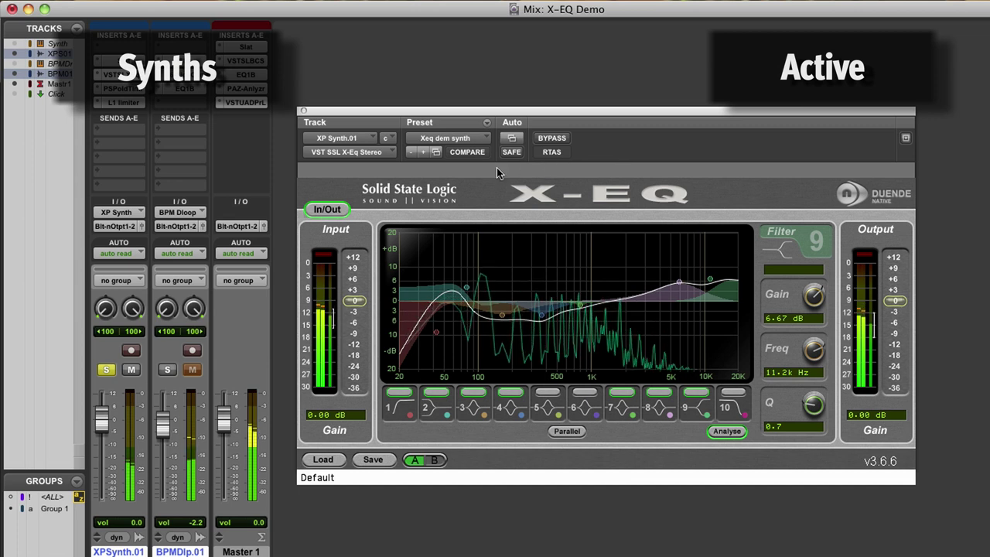
pyautogui.click(329, 209)
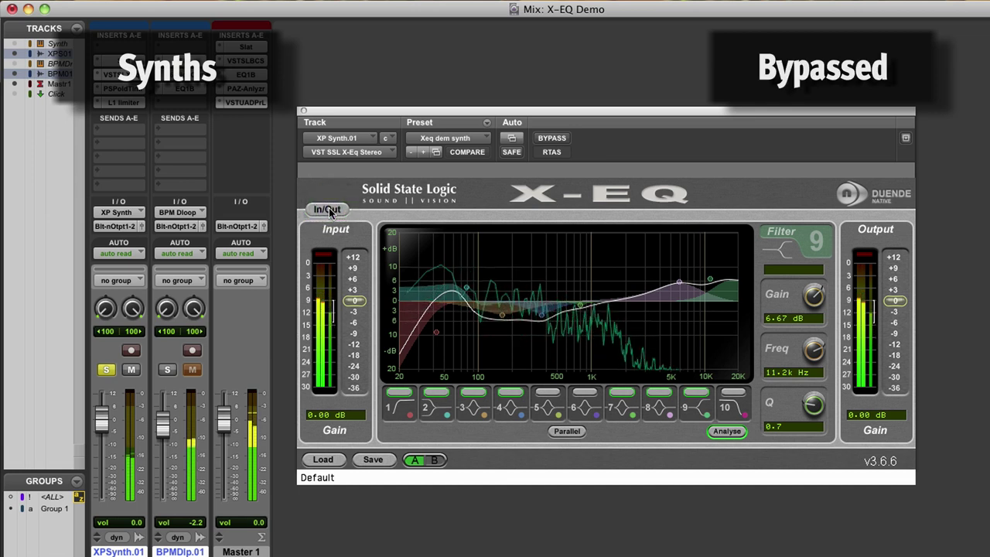
pyautogui.click(329, 210)
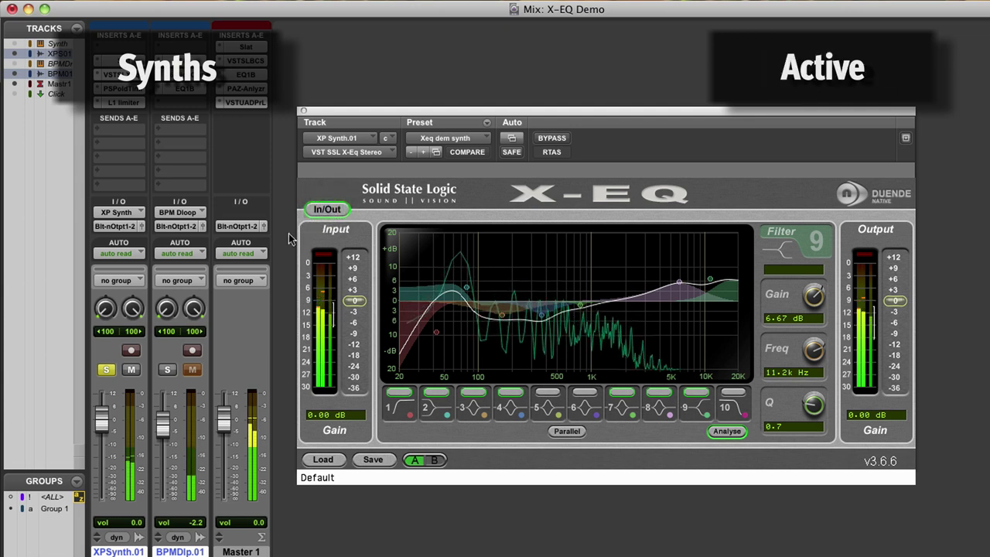
# Unsolo the synth track and toggle the X-EQ bypass repeatedly, leaving it bypassed.
pyautogui.click(106, 371)
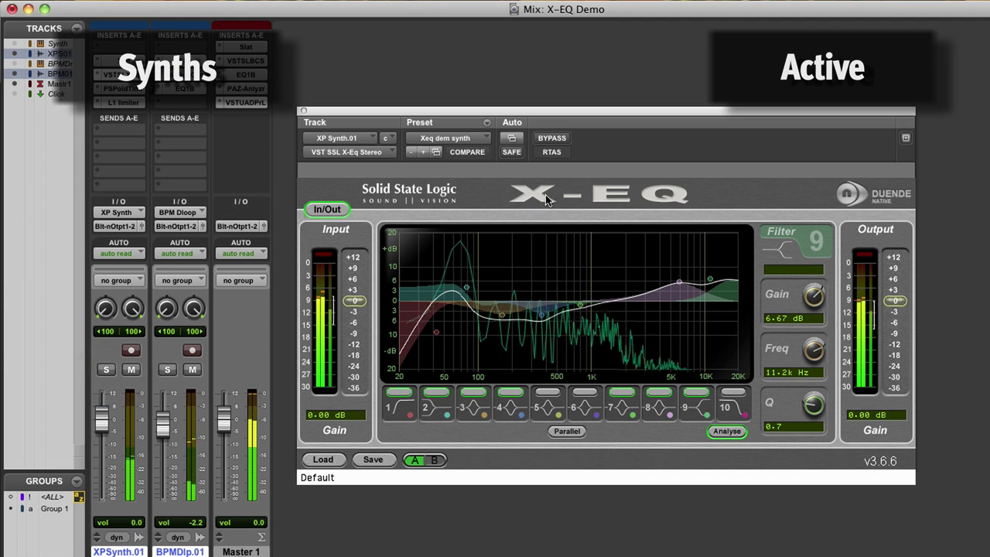
pyautogui.click(332, 214)
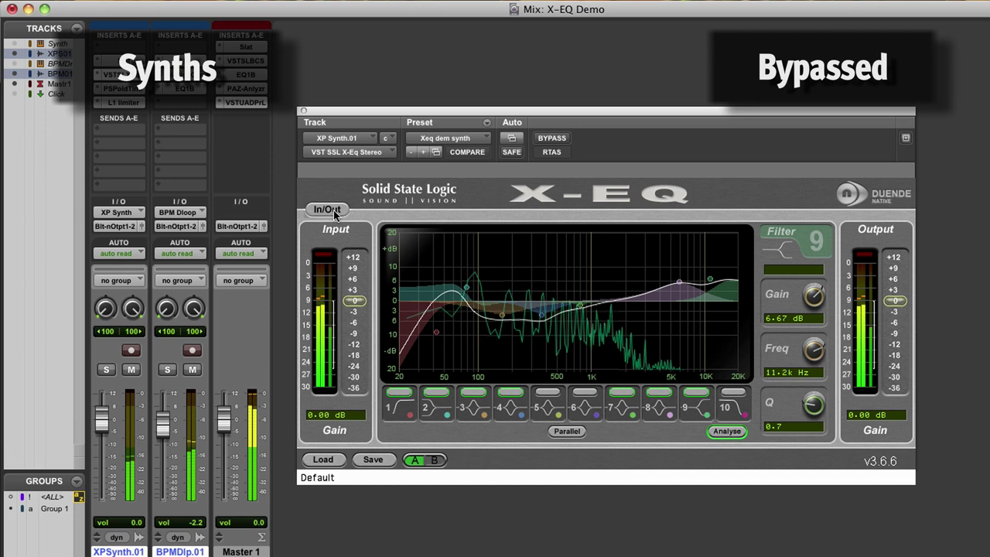
pyautogui.click(333, 212)
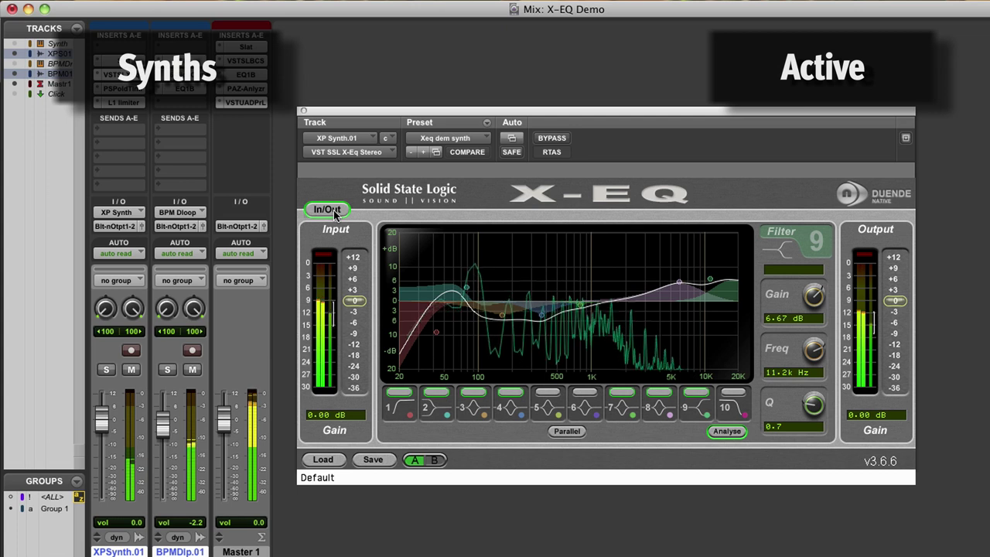
pyautogui.click(333, 209)
pyautogui.click(333, 210)
pyautogui.click(333, 211)
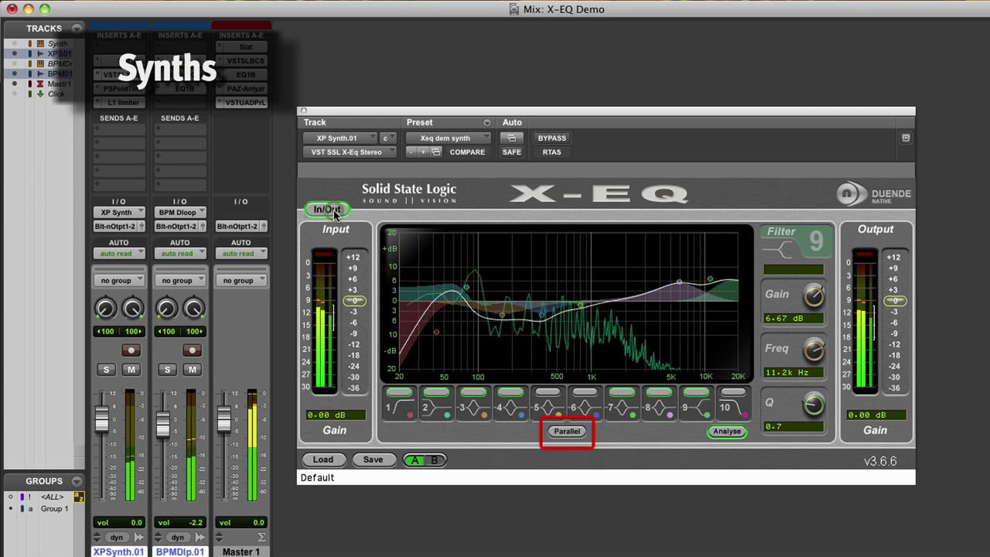
# Toggle the X-EQ bypass once more, leaving the Xeq dem synth preset engaged.
pyautogui.click(334, 210)
pyautogui.click(333, 211)
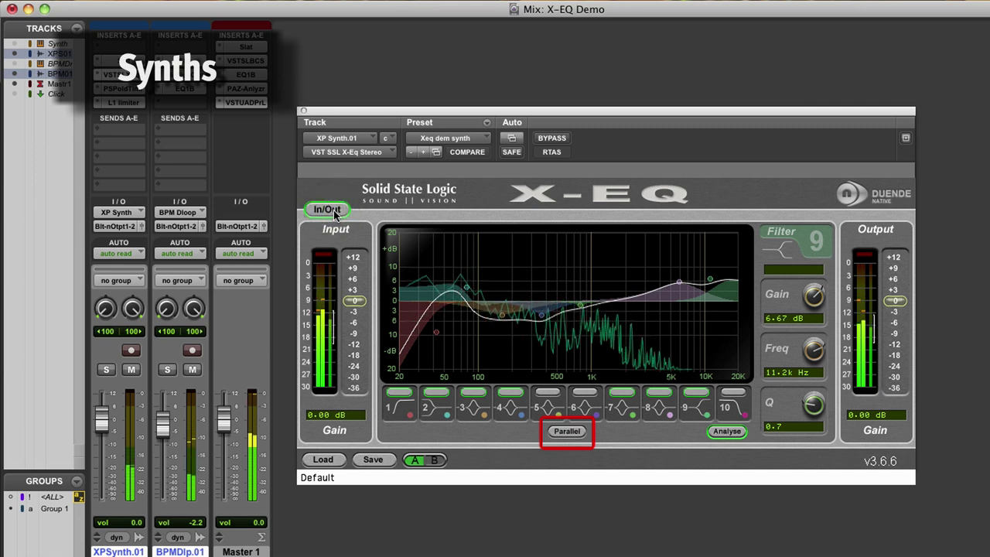